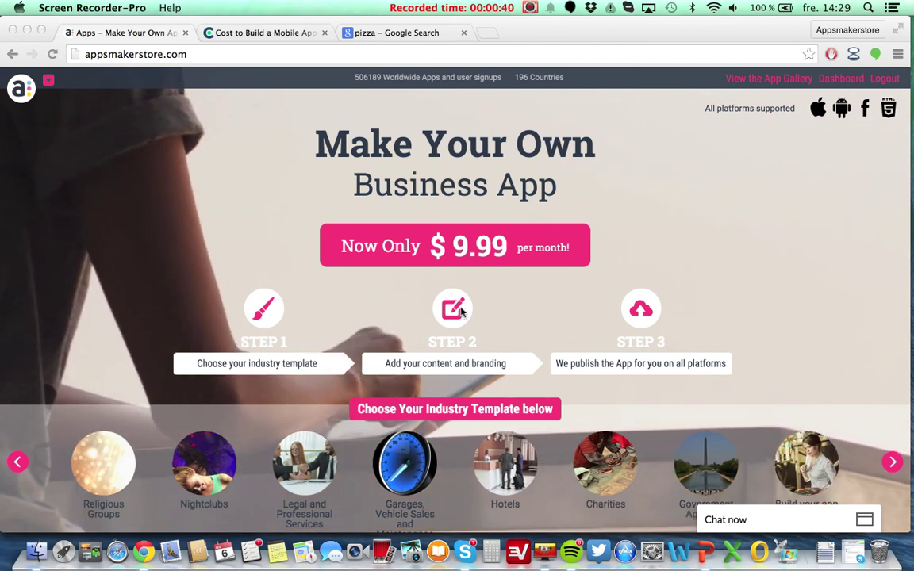
Page through the industry templates and open the Hair, Nail and Beauty Salons template at $9.99/month.
click(892, 464)
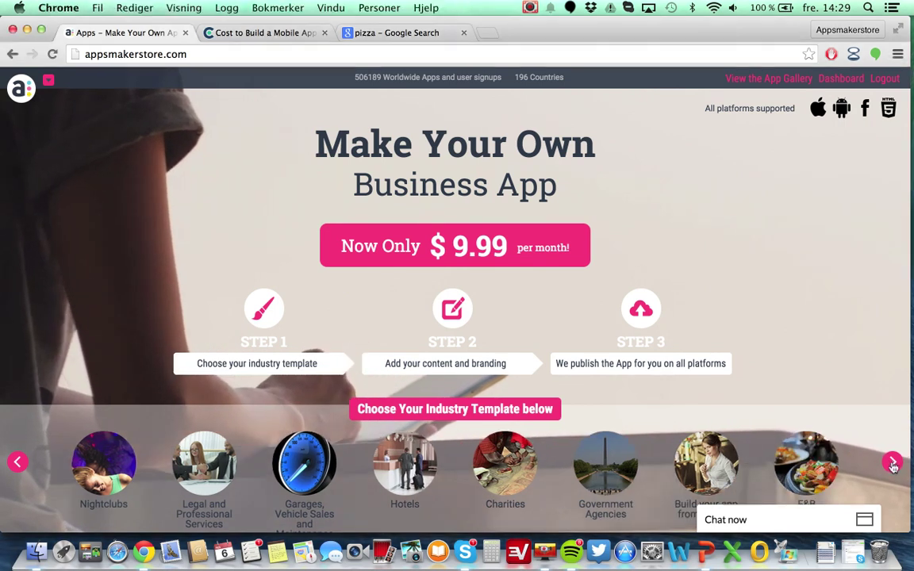
click(893, 465)
click(893, 465)
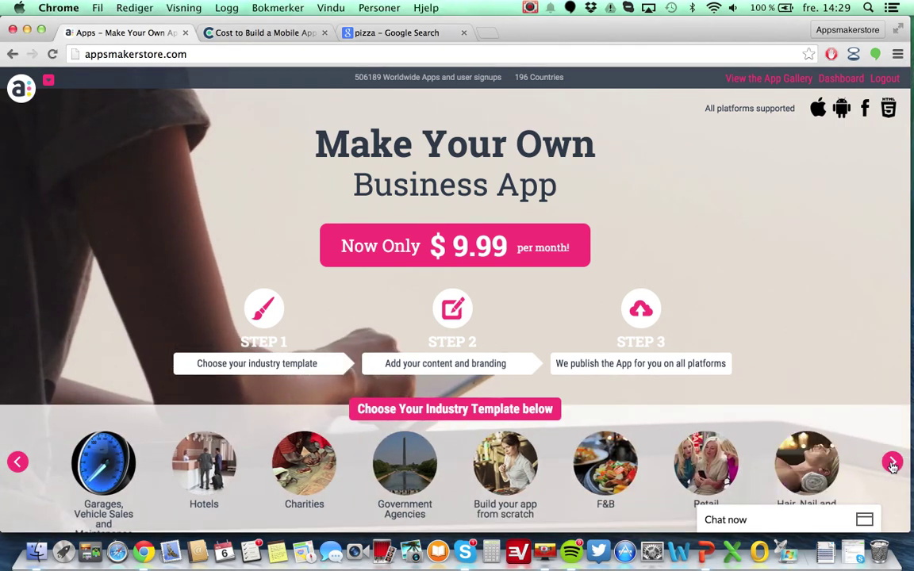
click(893, 464)
click(639, 460)
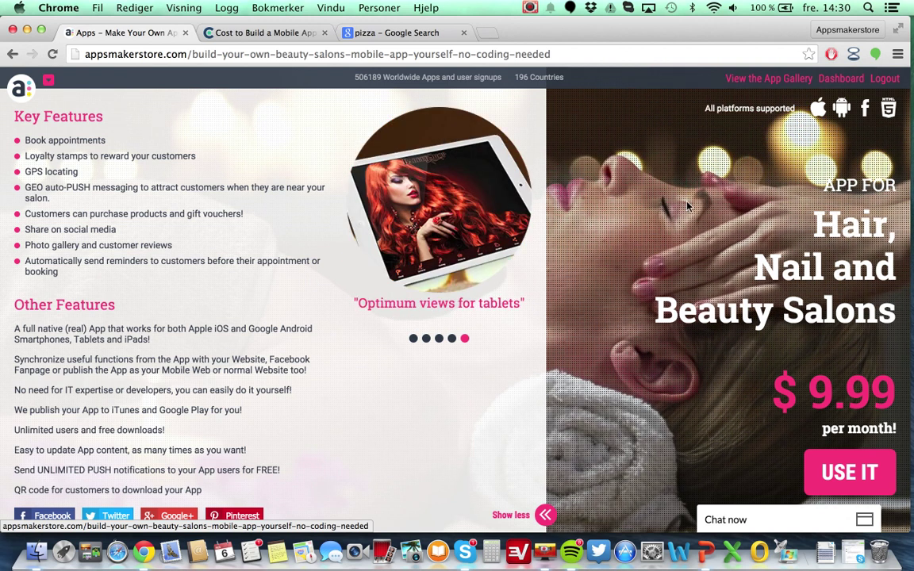
Reload the page and go to the new Retail app's dashboard with About, Fashion News and Subscribe gadgets.
key(super+r)
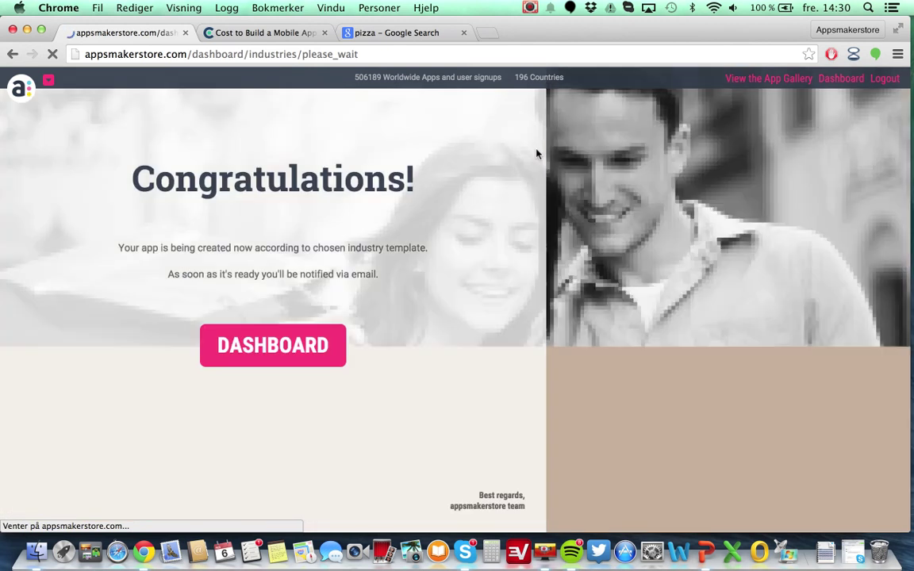
click(288, 343)
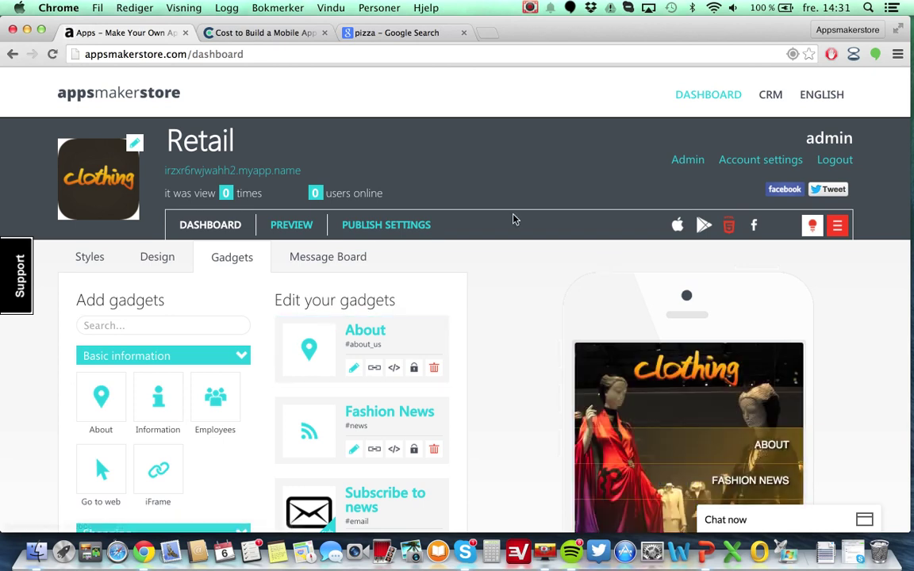
scroll(512, 218, down, 1)
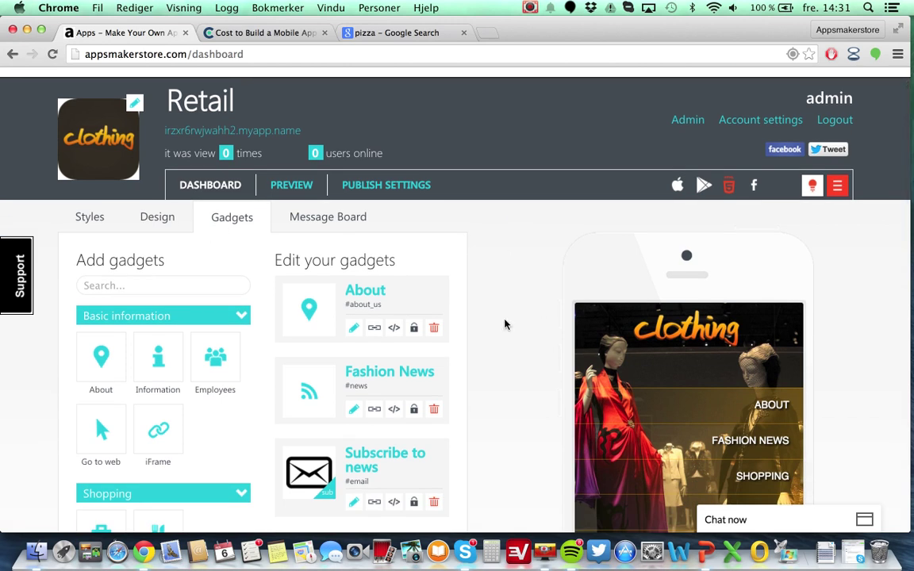
scroll(506, 323, down, 8)
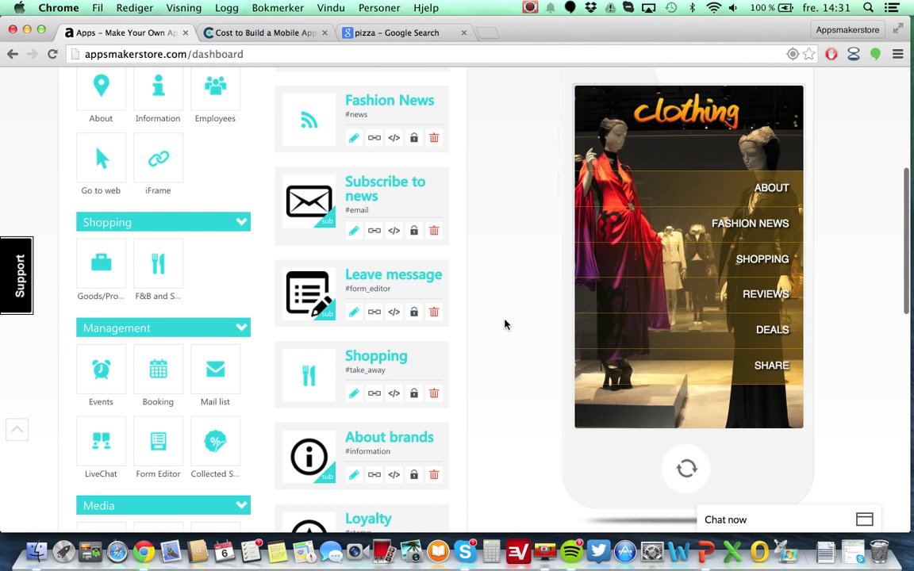
scroll(506, 323, up, 6)
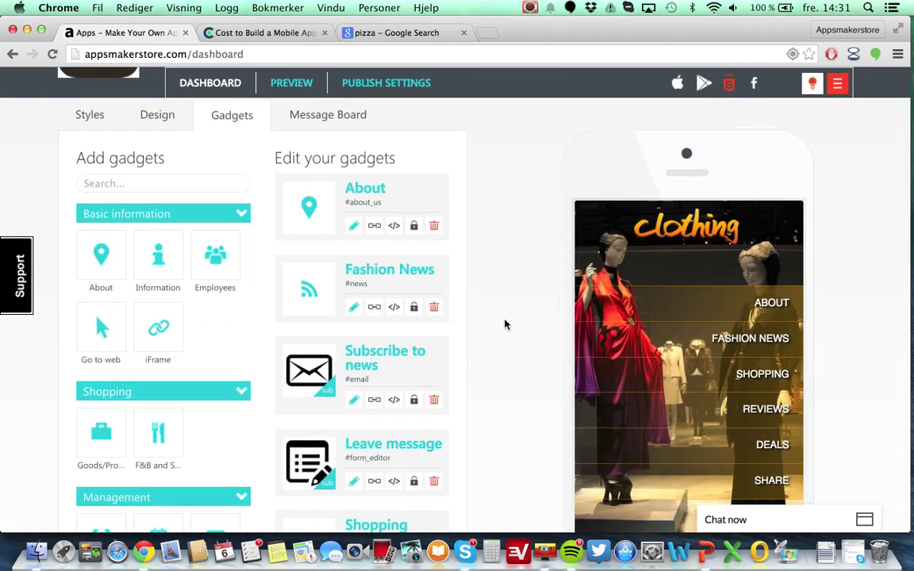
scroll(505, 324, up, 1)
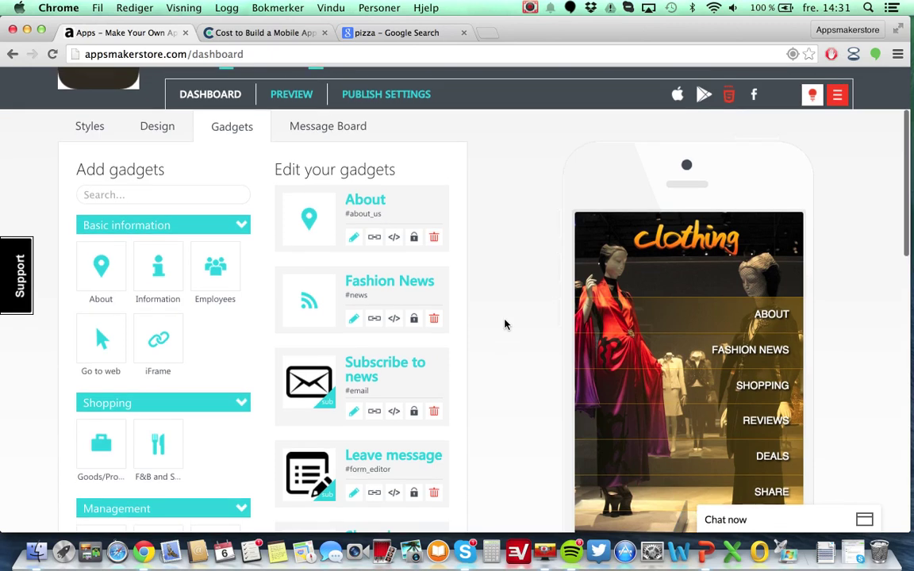
scroll(506, 324, down, 3)
scroll(506, 324, up, 6)
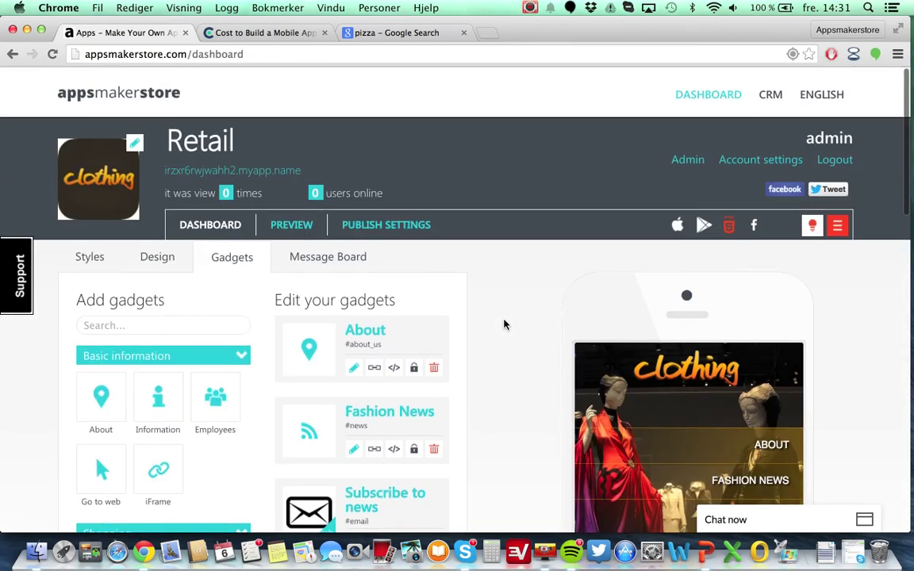
scroll(490, 357, down, 4)
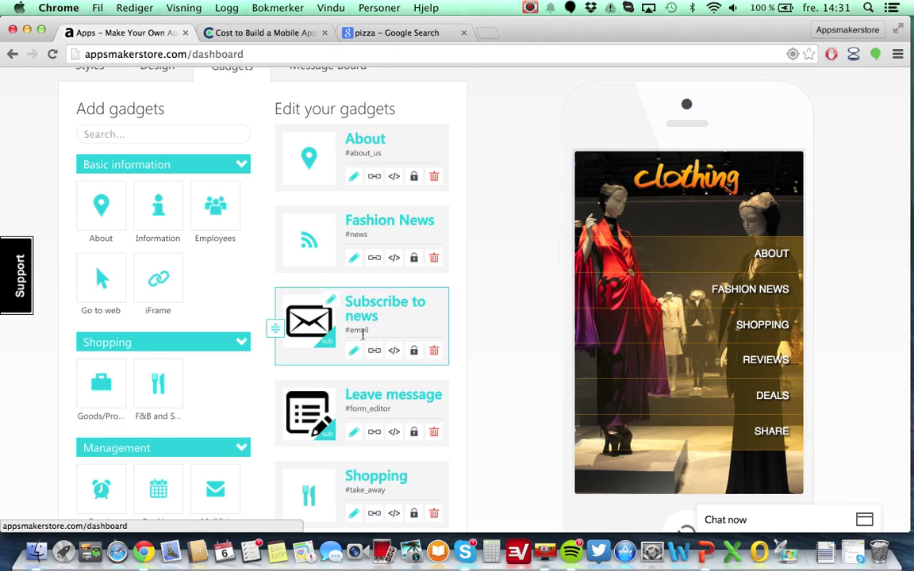
scroll(479, 333, down, 3)
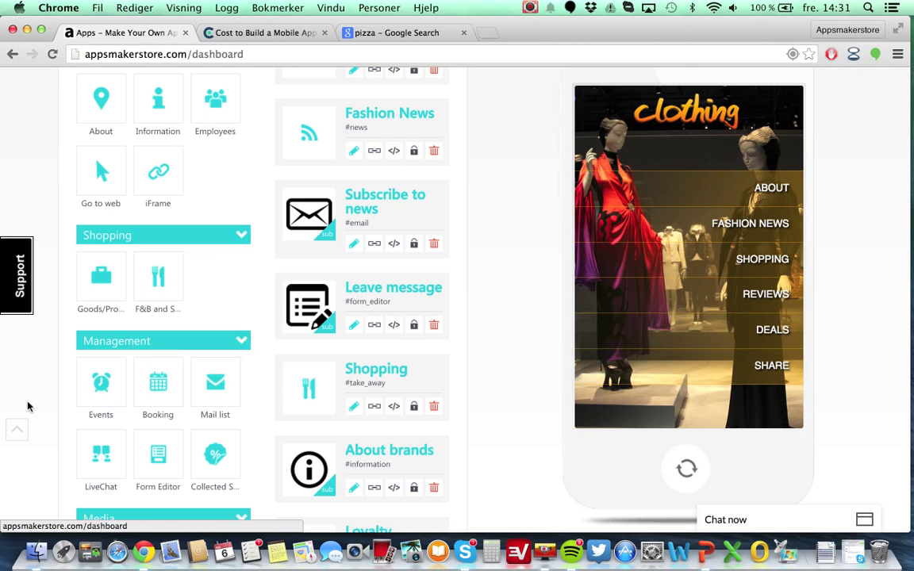
scroll(27, 406, down, 10)
scroll(27, 406, down, 10)
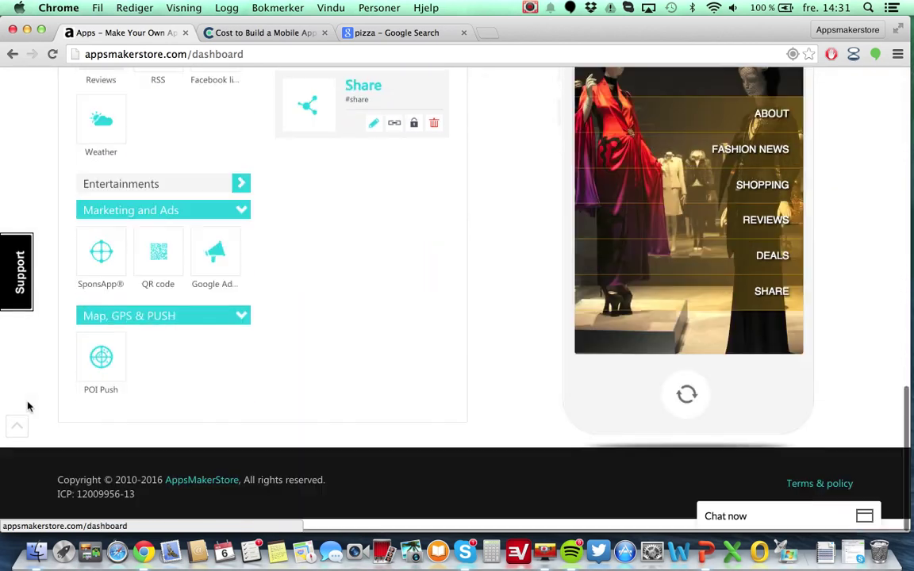
scroll(27, 406, up, 20)
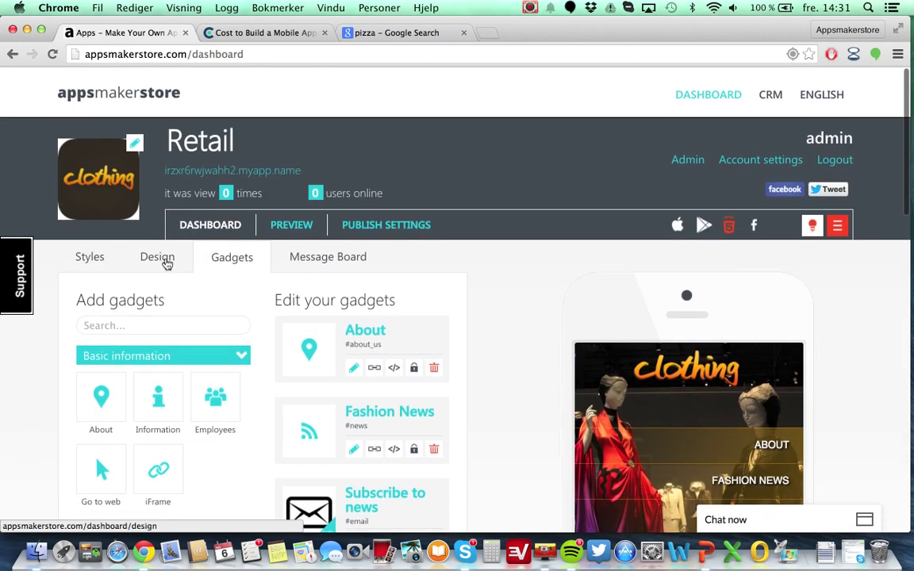
click(164, 262)
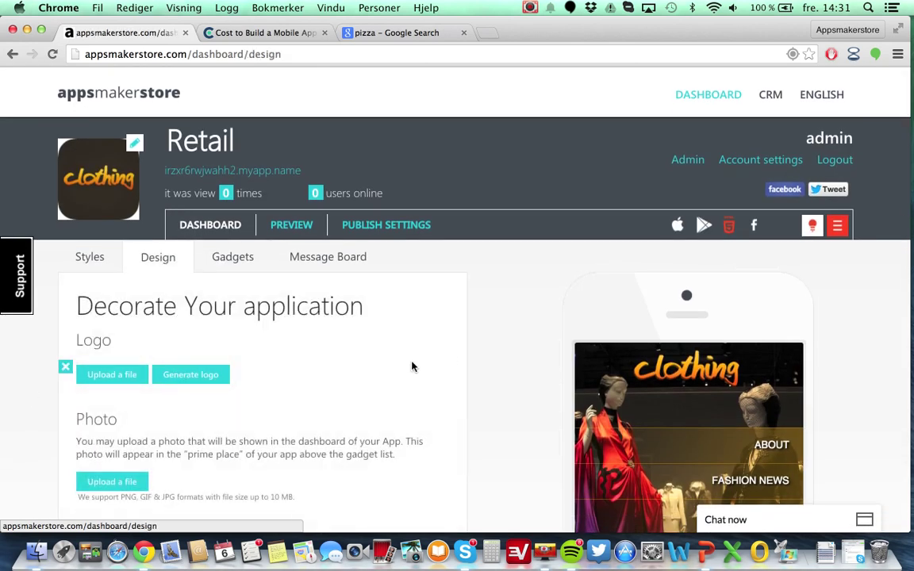
Leave the Design tab for the Styles tab listing Hong Kong, London, Monte Carlo and New York.
scroll(412, 367, down, 4)
scroll(412, 366, up, 3)
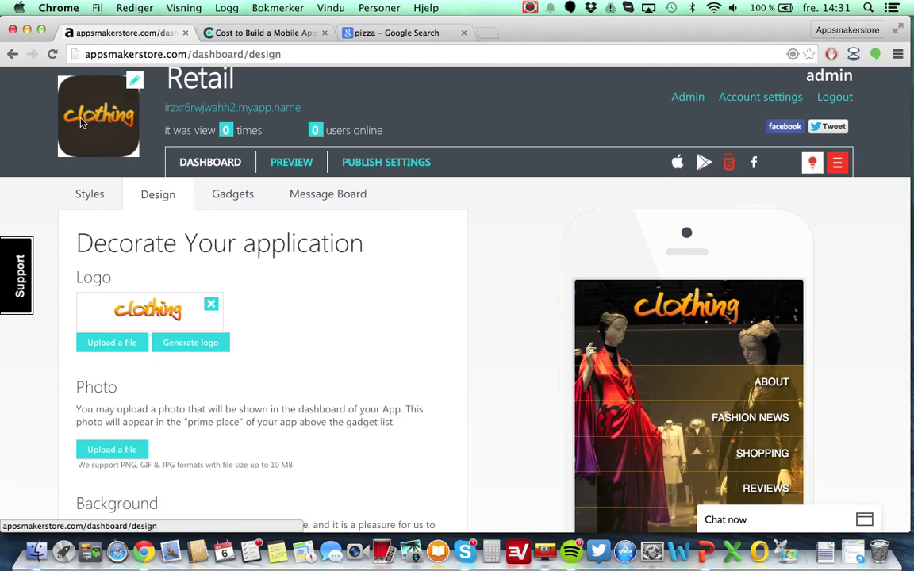
scroll(80, 121, up, 3)
scroll(81, 121, down, 2)
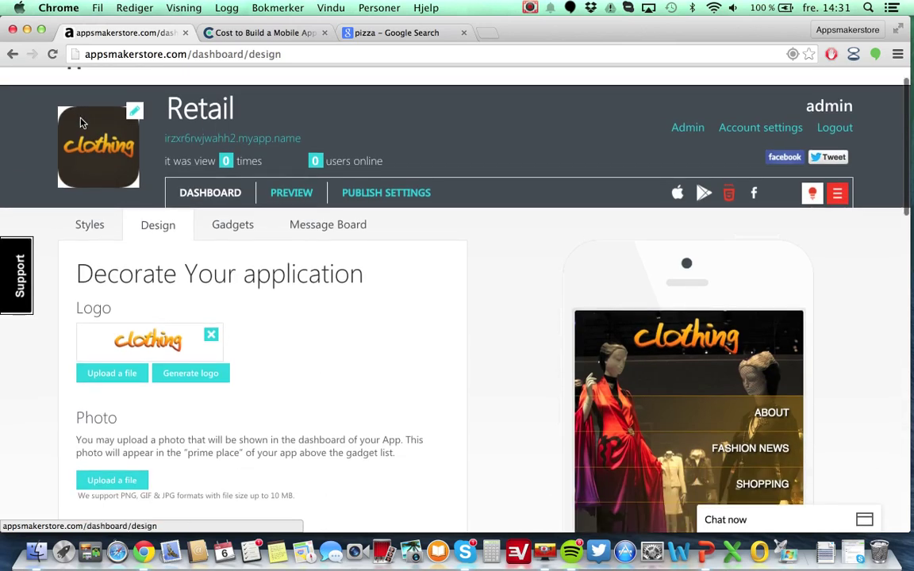
scroll(291, 375, down, 3)
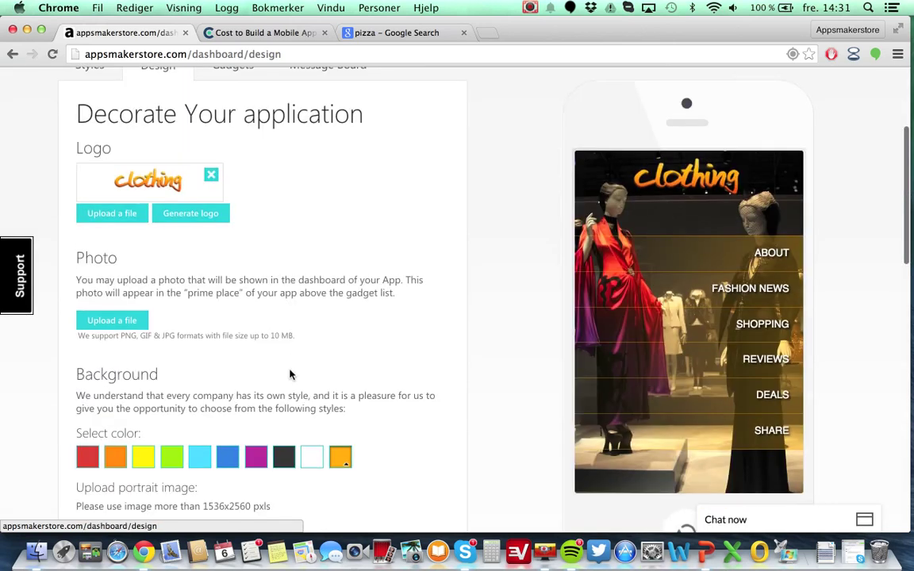
scroll(296, 360, down, 4)
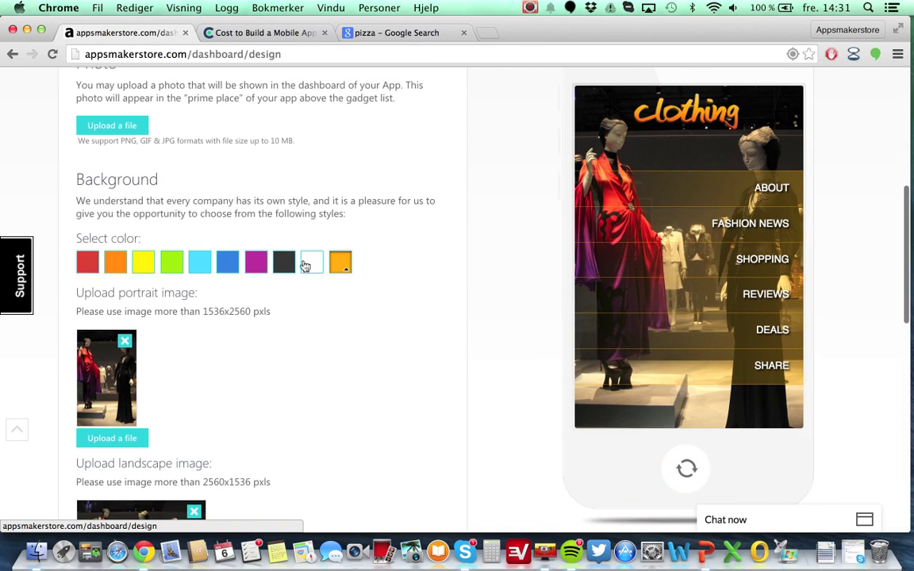
scroll(345, 357, down, 5)
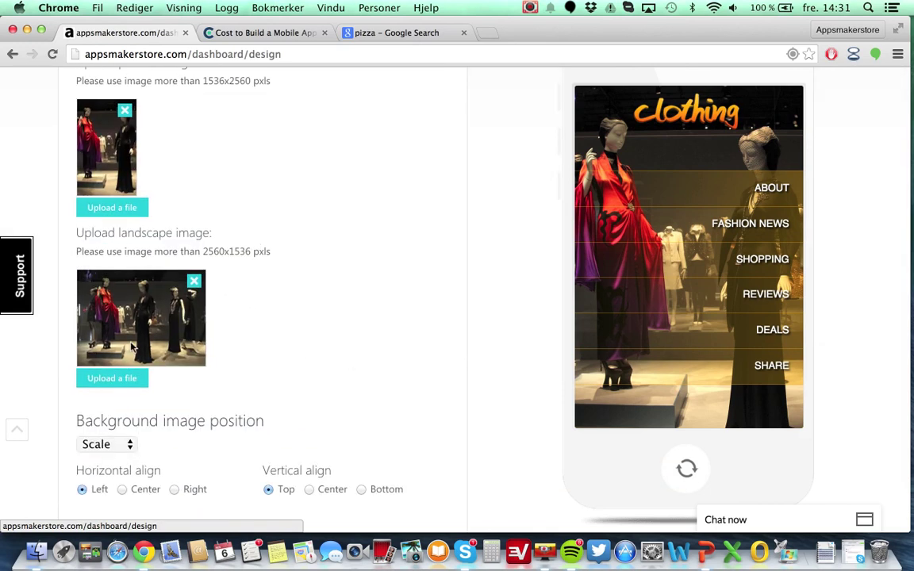
scroll(365, 288, up, 2)
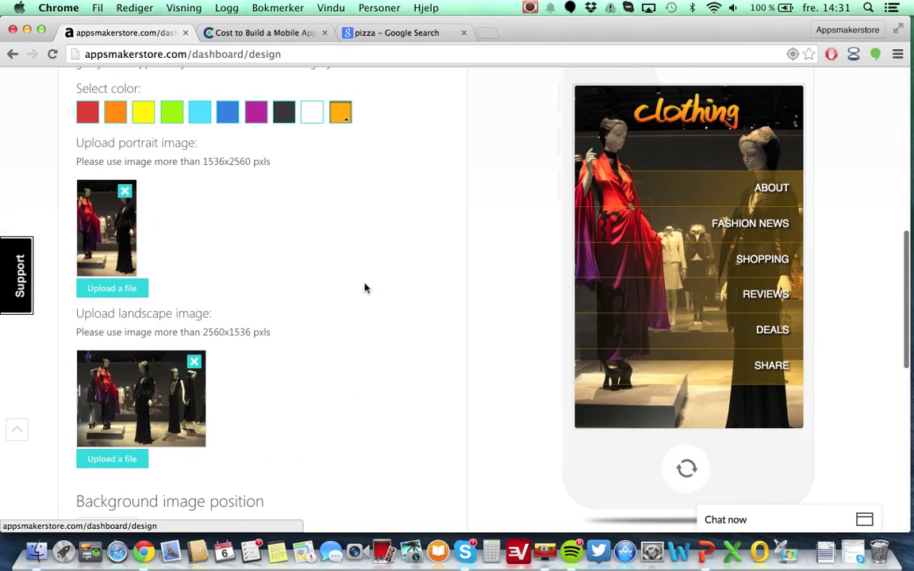
scroll(365, 288, up, 2)
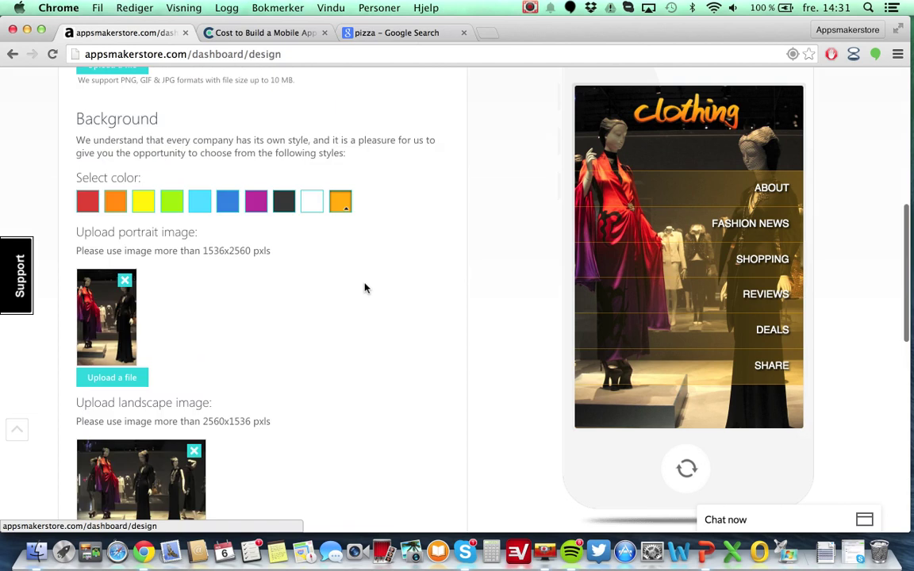
scroll(365, 288, down, 1)
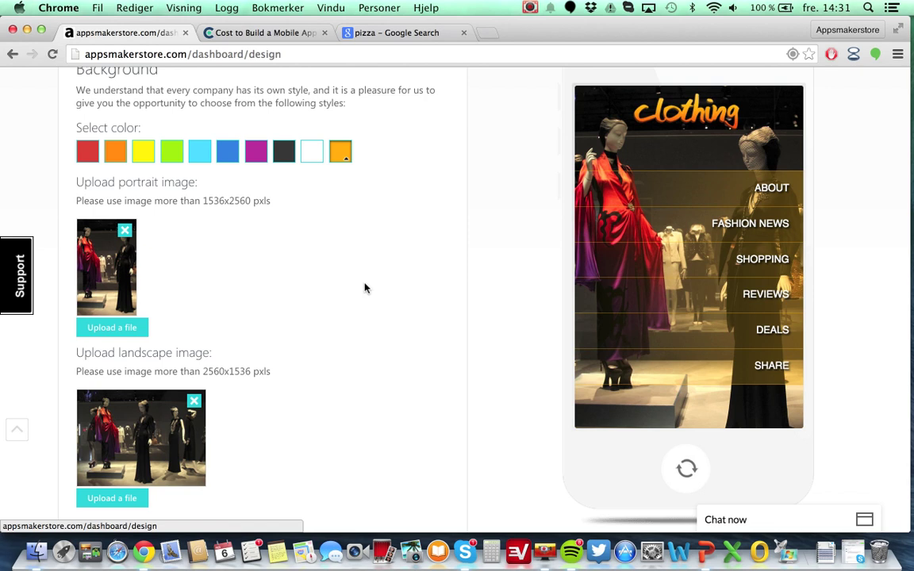
scroll(365, 288, down, 2)
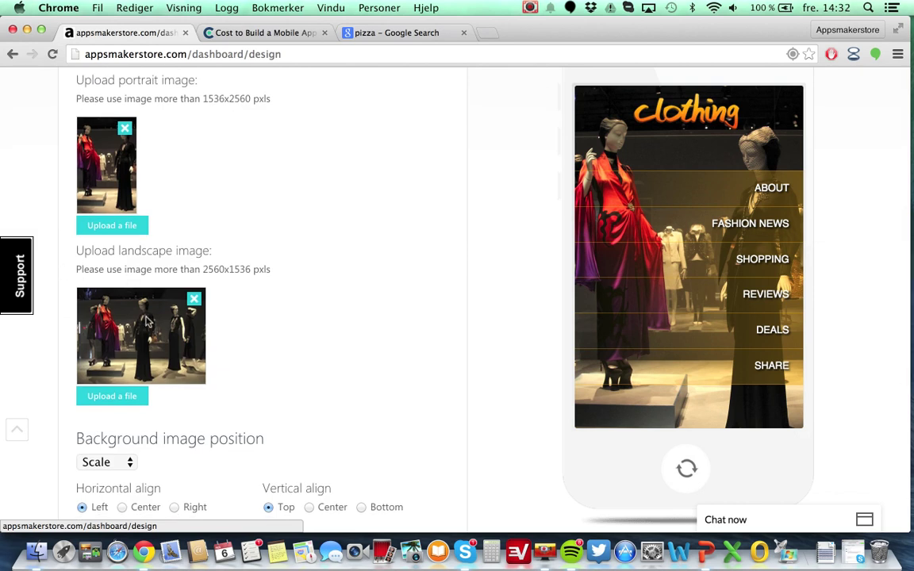
scroll(381, 334, down, 2)
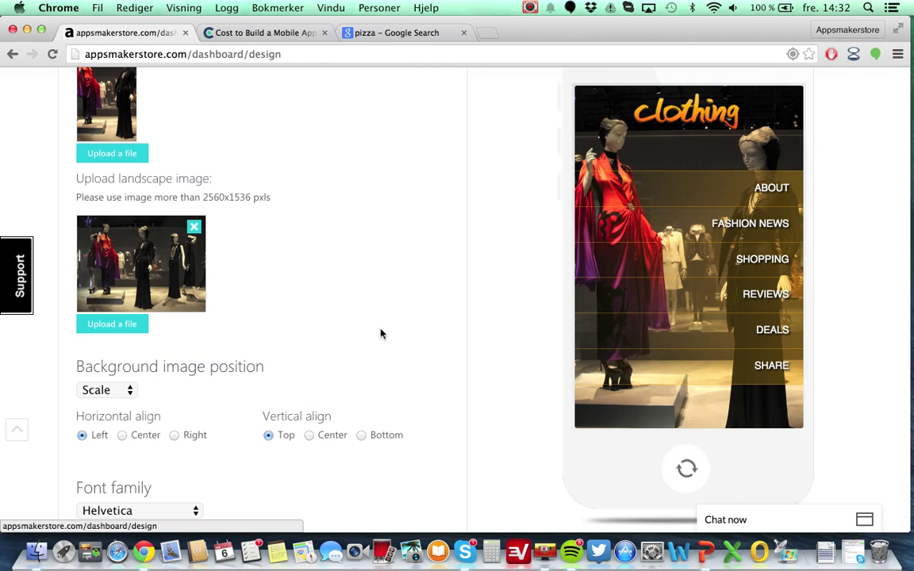
scroll(381, 334, up, 1)
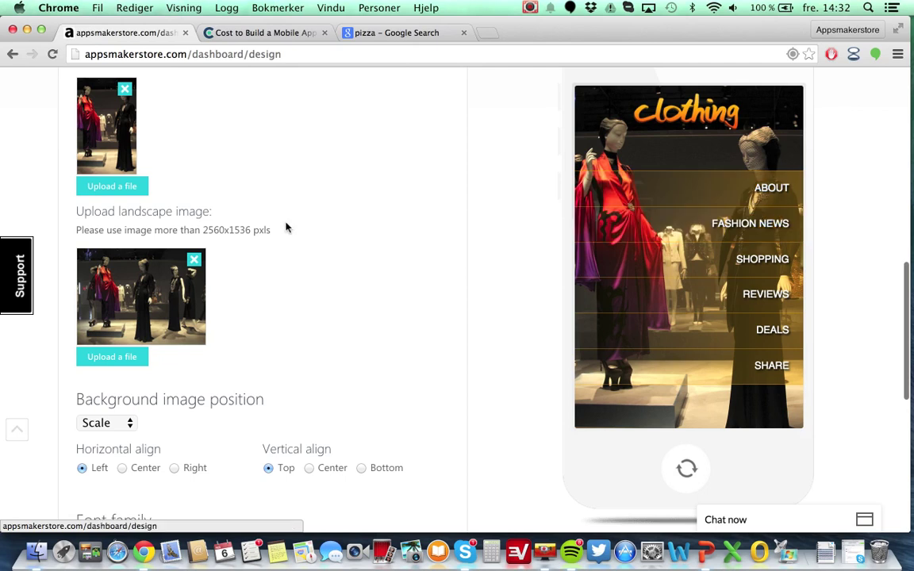
scroll(286, 228, down, 10)
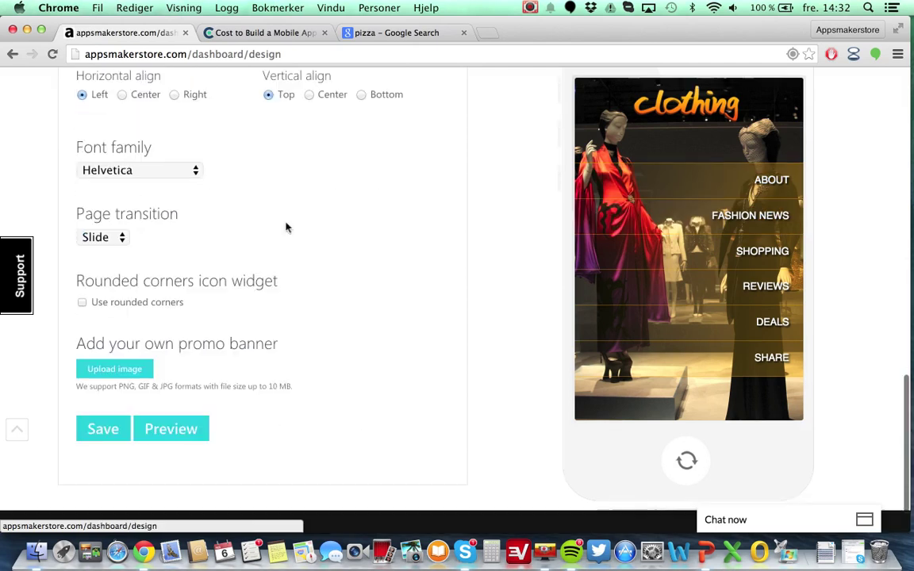
scroll(287, 228, up, 15)
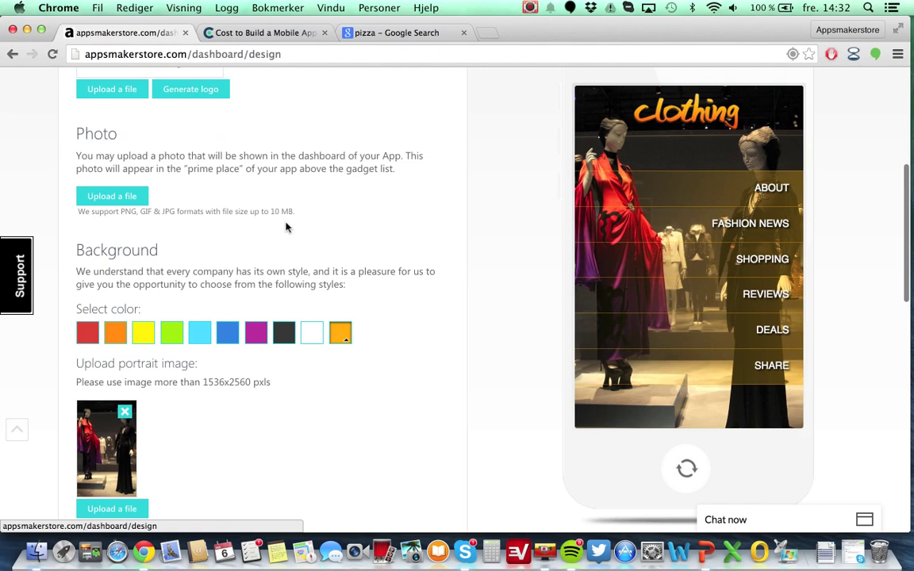
scroll(286, 228, up, 7)
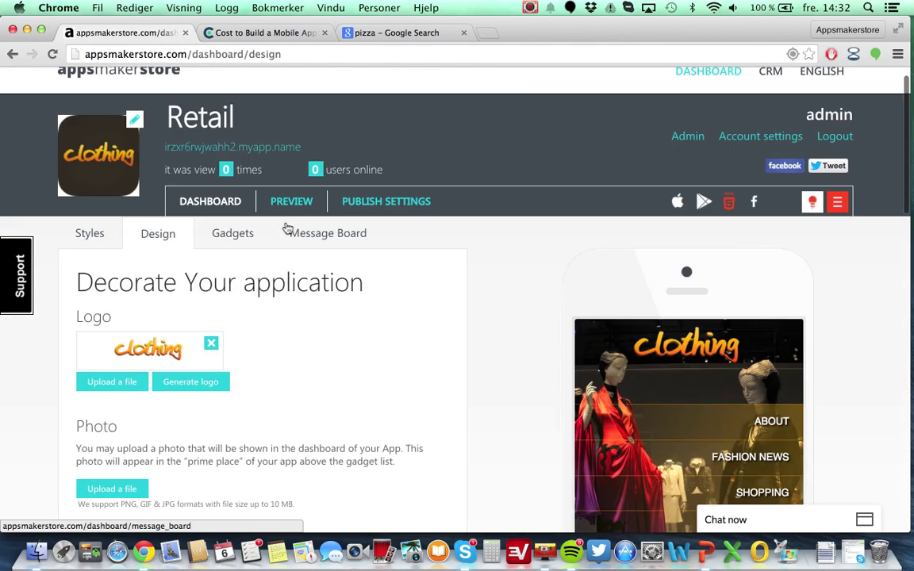
click(89, 235)
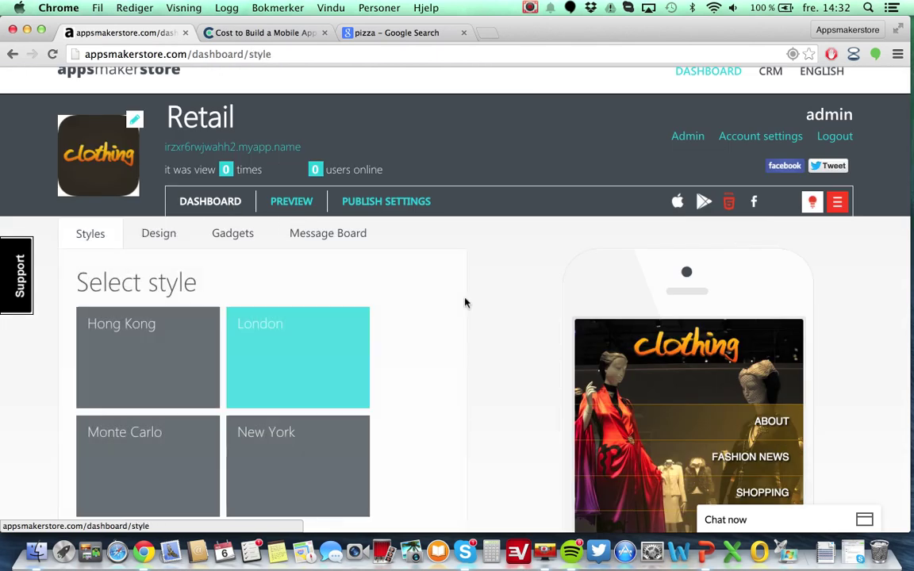
Preview the New York, Hong Kong and Monte Carlo layout styles on the Retail app.
scroll(466, 302, down, 4)
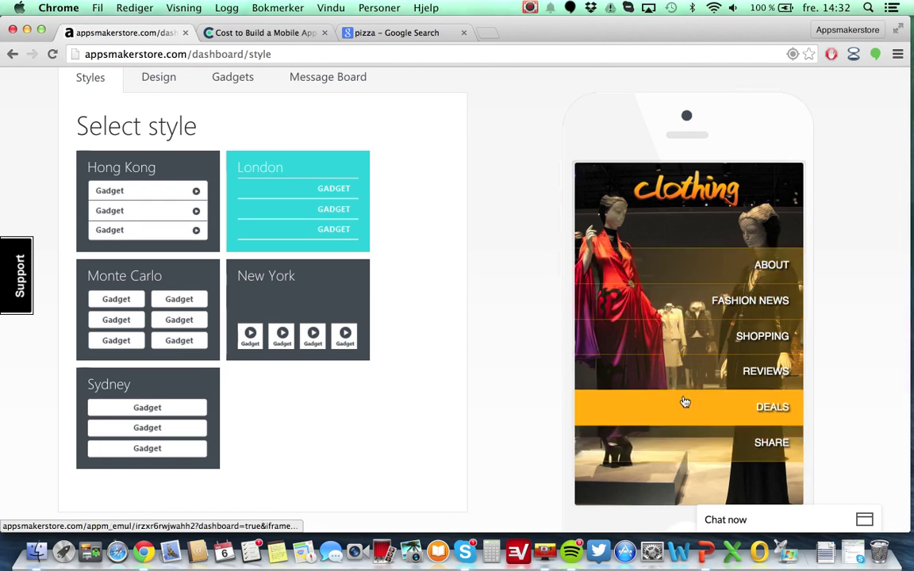
click(357, 301)
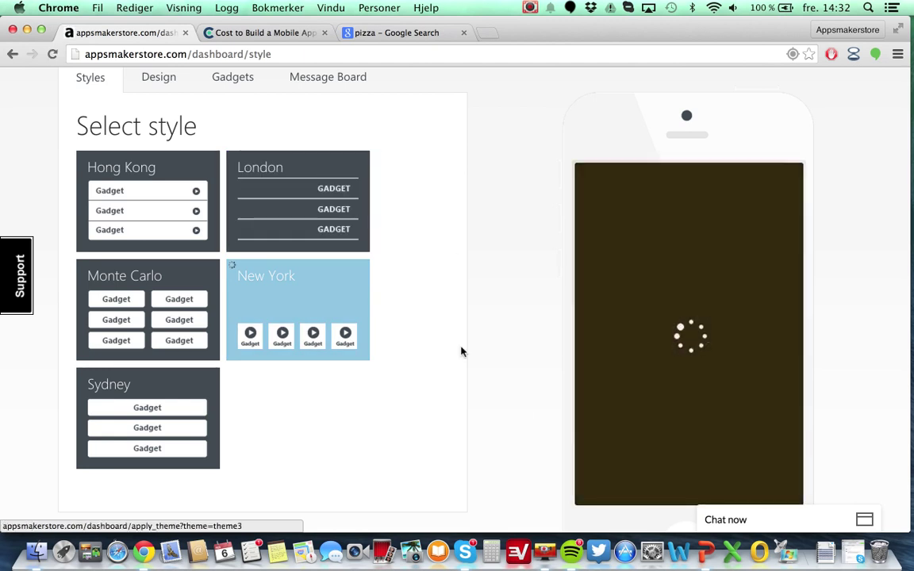
scroll(461, 351, down, 4)
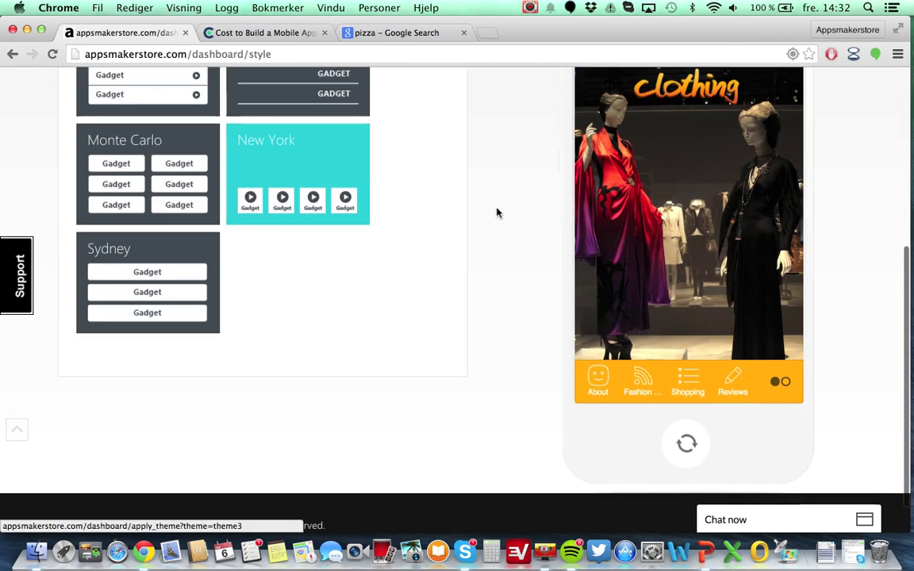
scroll(496, 212, up, 4)
click(143, 204)
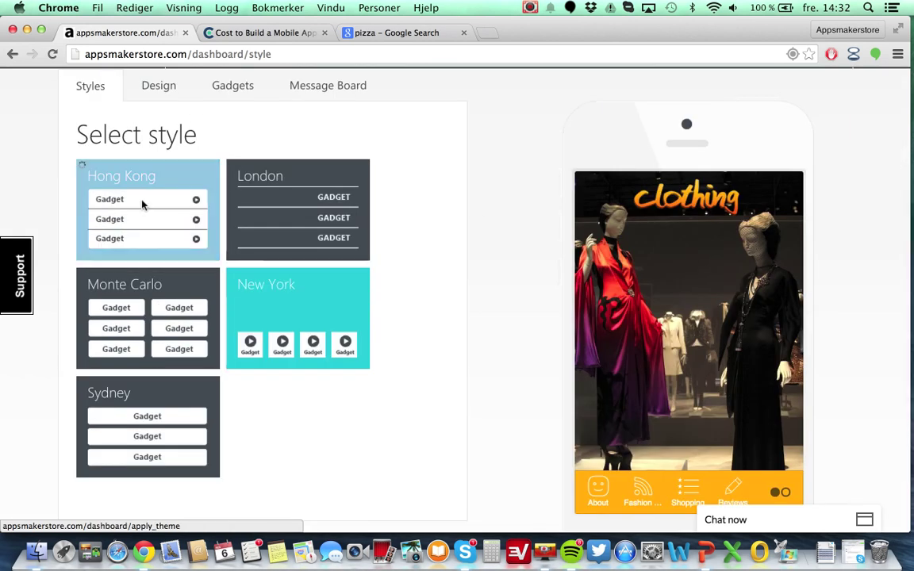
scroll(143, 204, up, 1)
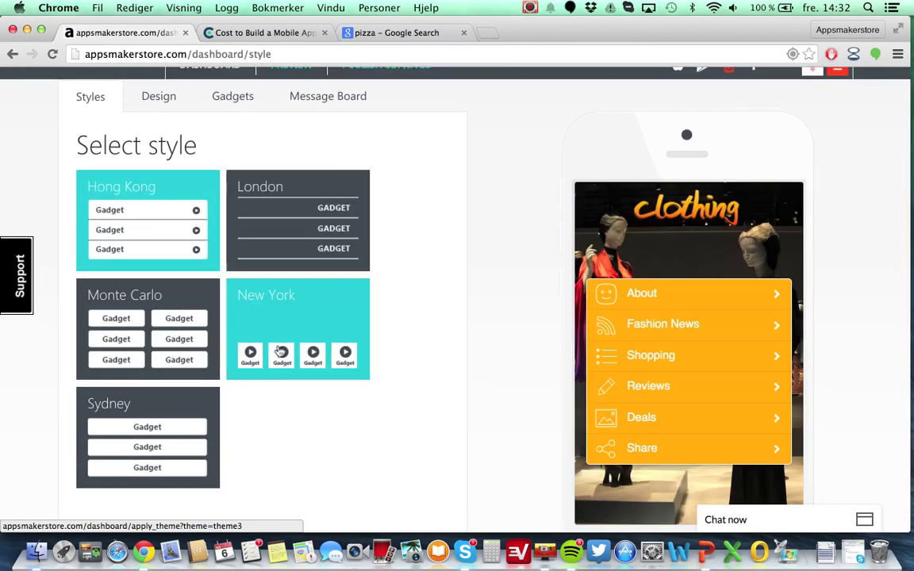
click(132, 359)
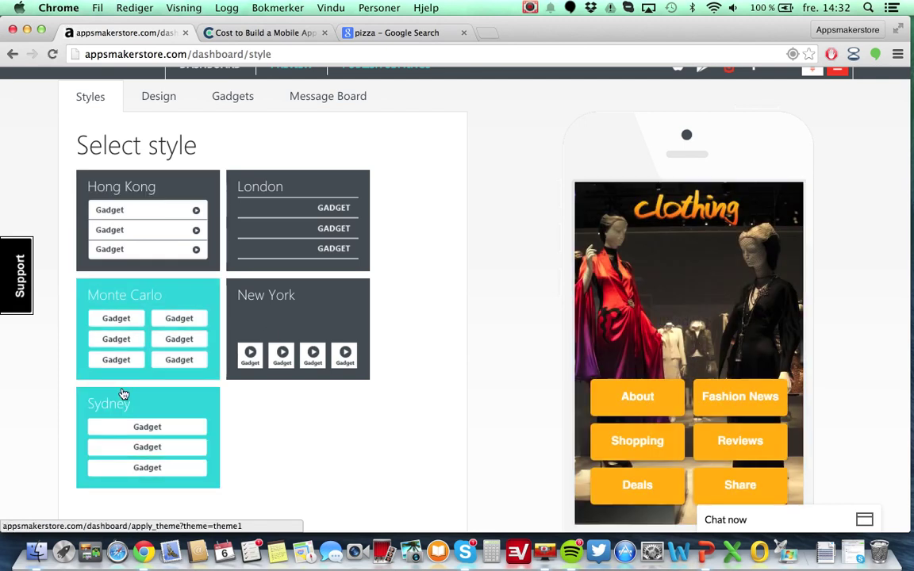
Apply the New York style, giving the app its bottom icon bar.
click(313, 321)
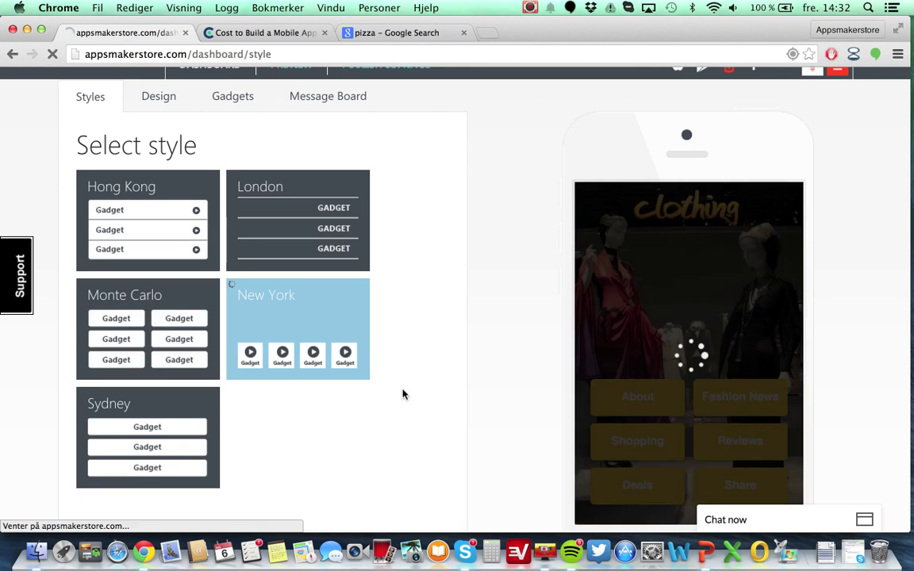
scroll(508, 366, down, 3)
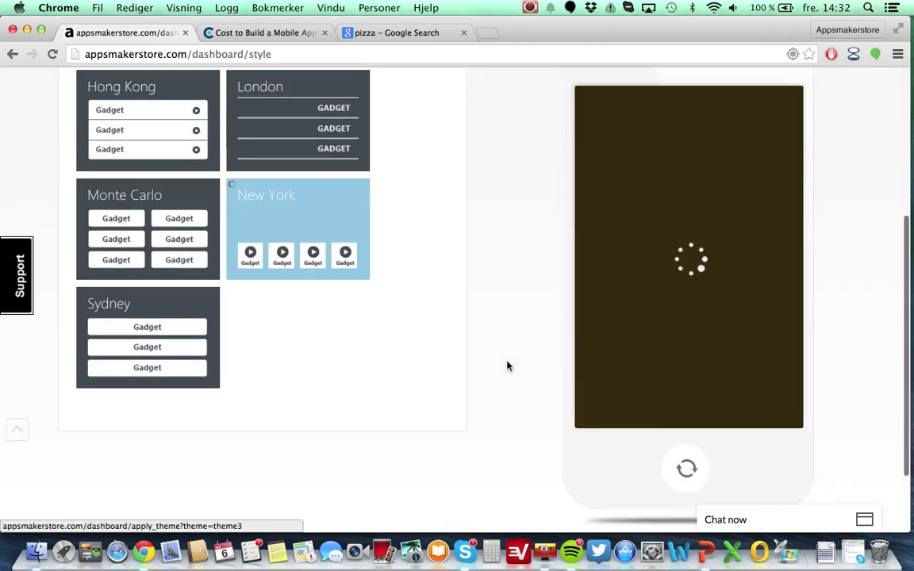
scroll(508, 365, up, 2)
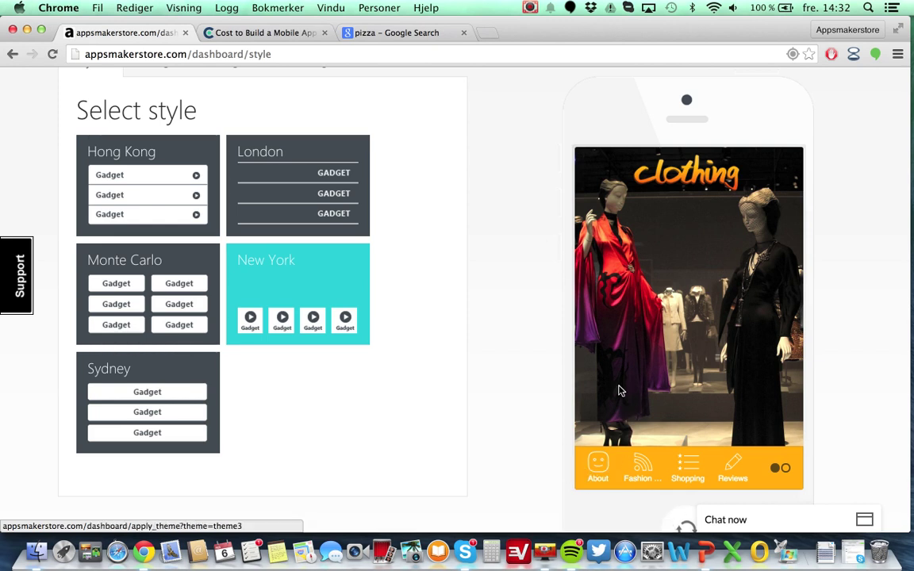
Open the push Message Board and check the Blog gadget choices without changing them.
scroll(524, 338, up, 4)
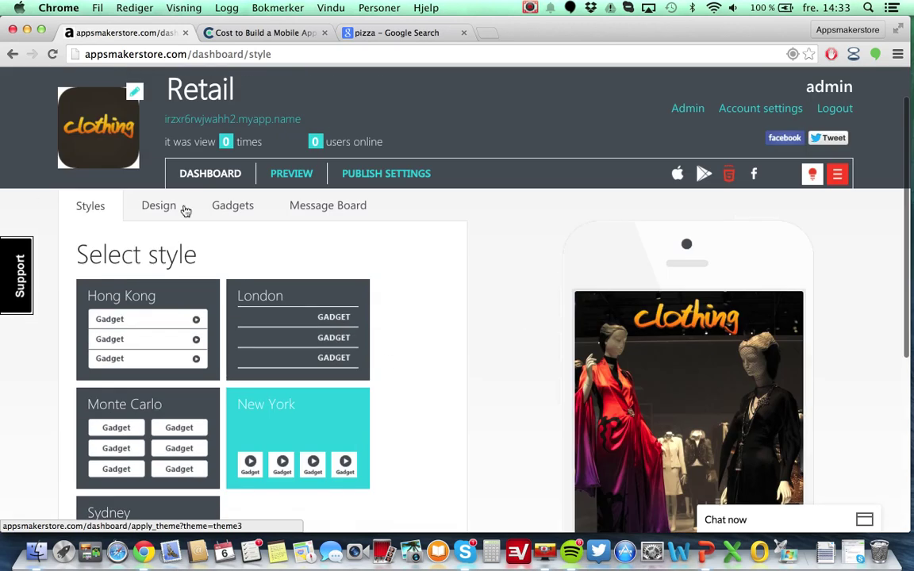
click(322, 215)
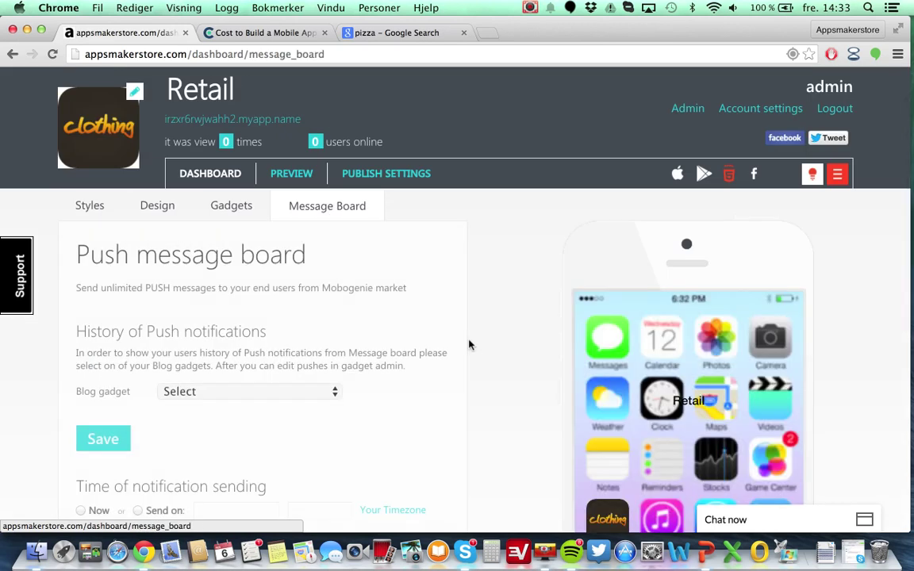
scroll(469, 344, down, 3)
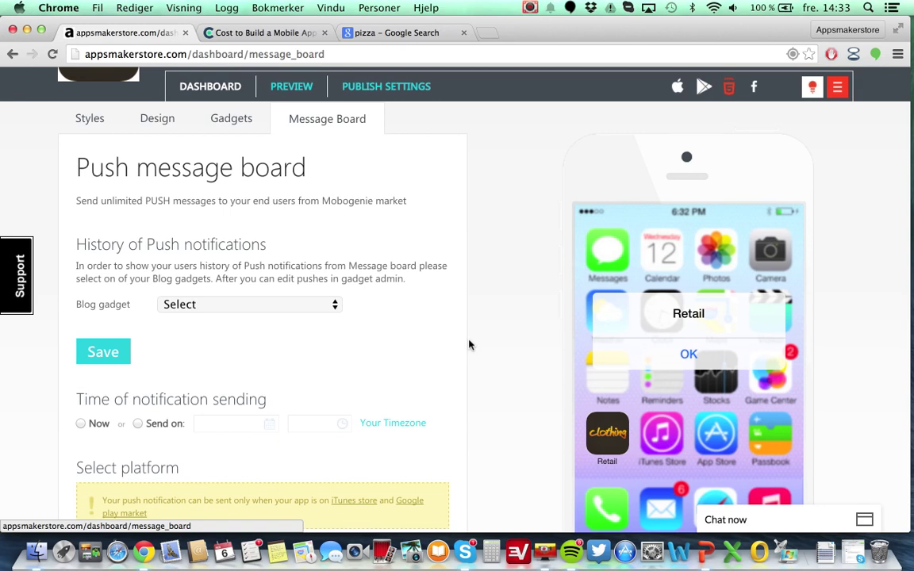
scroll(469, 345, down, 3)
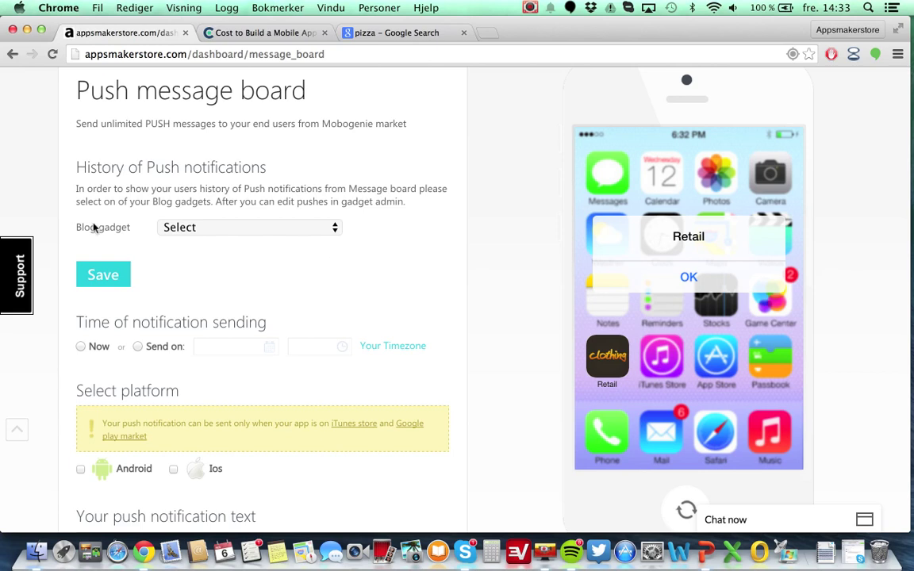
click(339, 228)
click(414, 239)
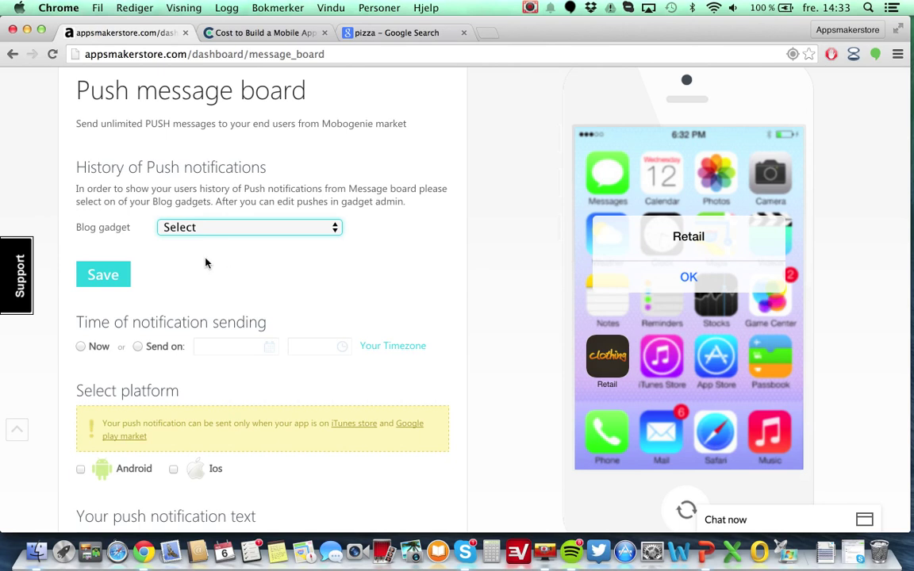
Schedule the notification with 'Send on' and bring up the send-date calendar.
scroll(206, 262, down, 3)
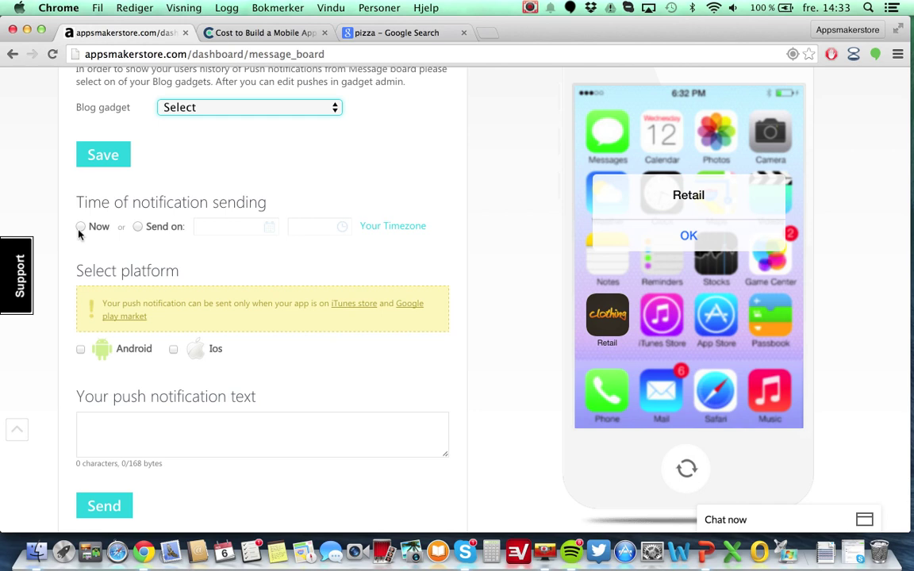
click(138, 227)
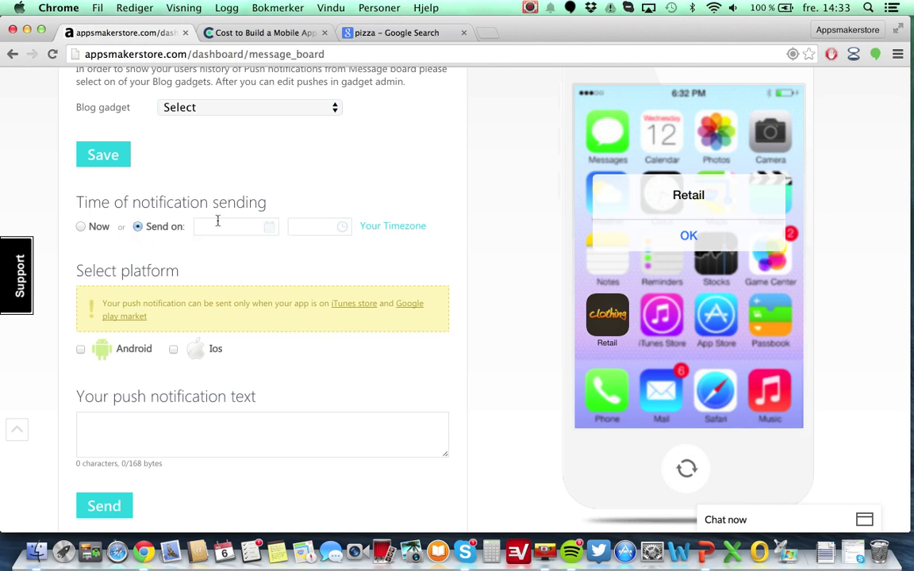
click(272, 227)
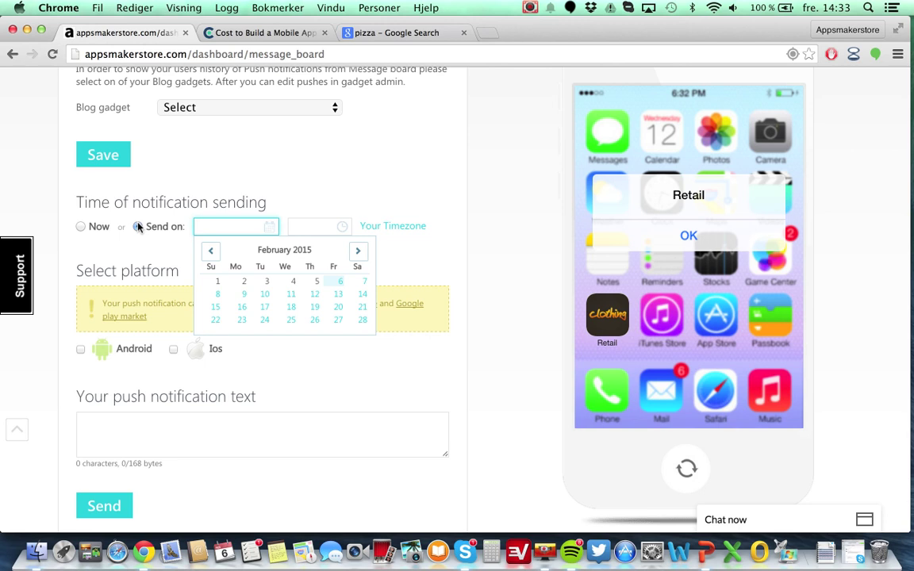
Dismiss the date picker without picking a date and return to the top of the Message Board.
click(434, 169)
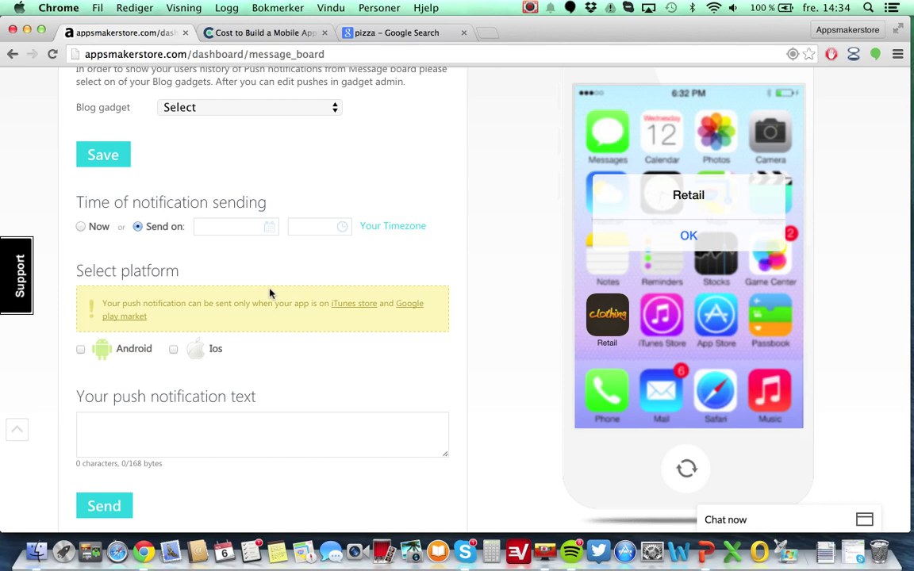
scroll(269, 294, up, 5)
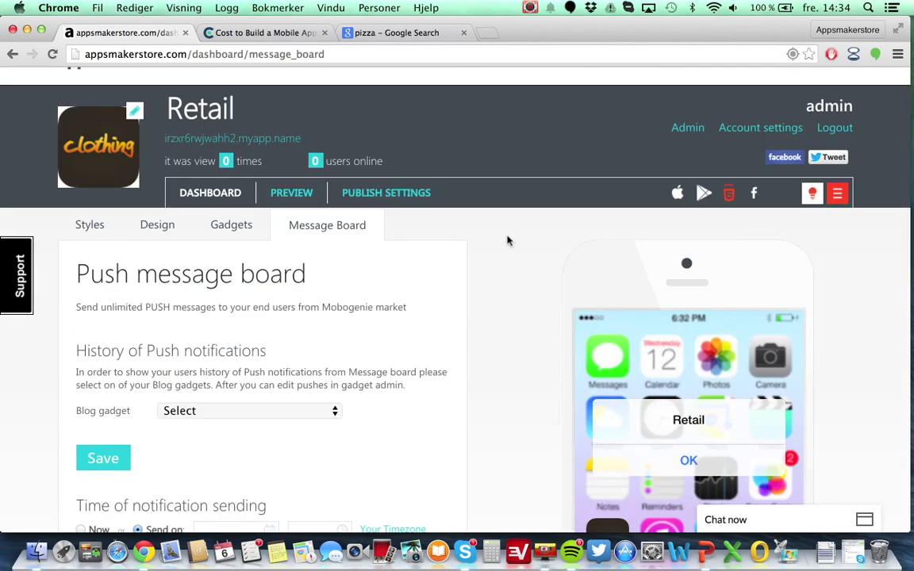
Open the Retail app's live preview and show it on a landscape phone.
click(297, 193)
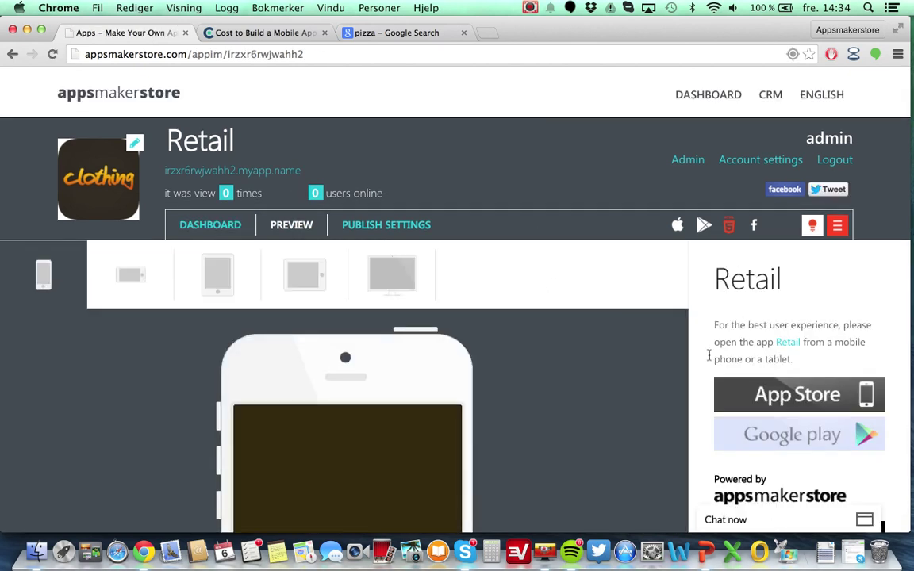
scroll(708, 363, down, 4)
scroll(710, 369, down, 3)
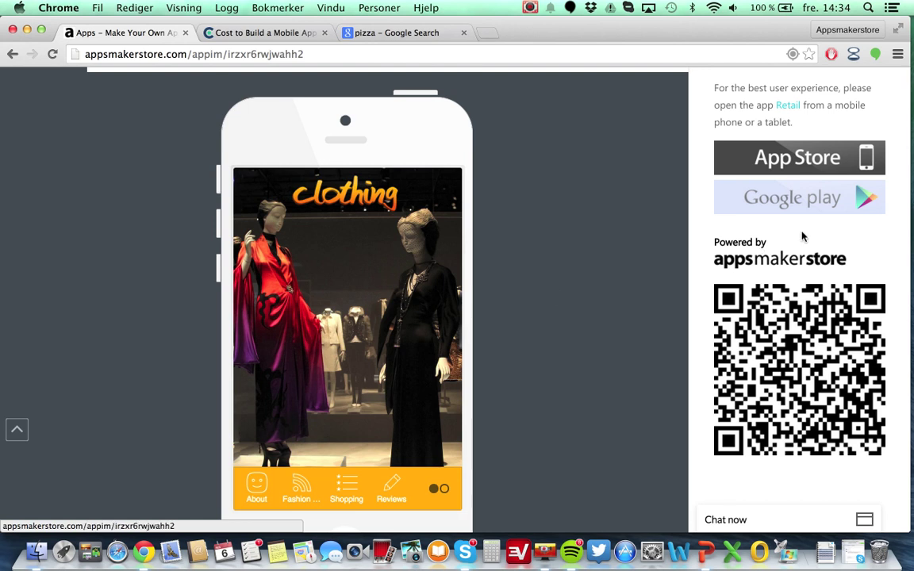
scroll(531, 343, down, 3)
scroll(532, 343, up, 6)
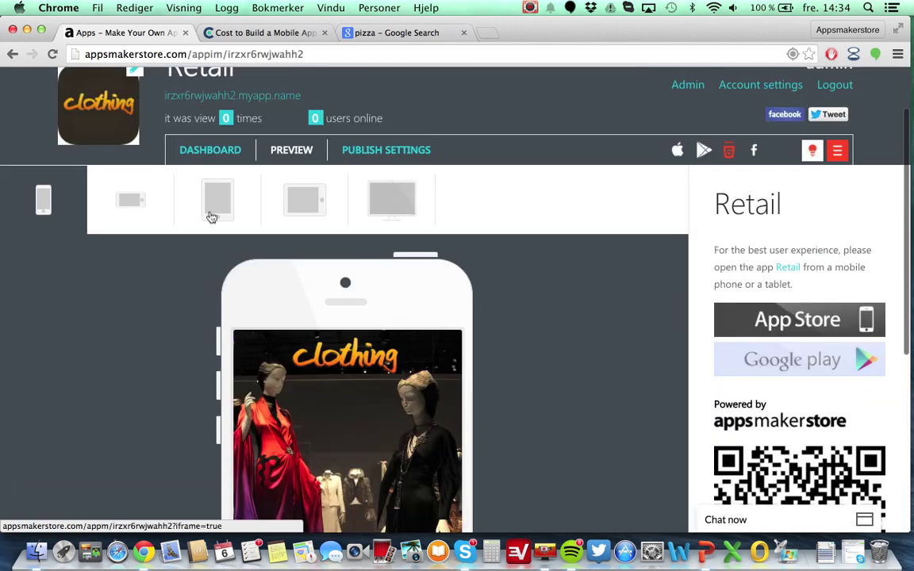
click(134, 203)
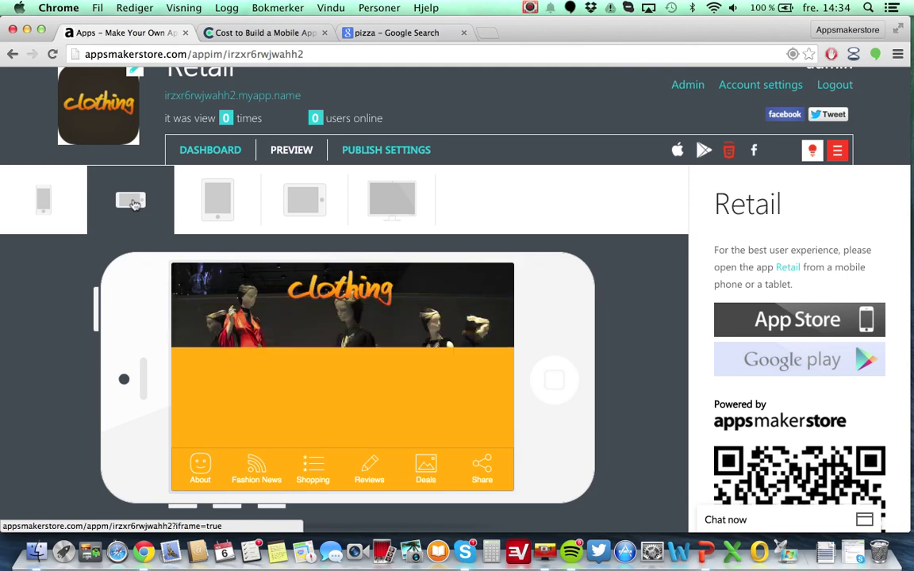
In the portrait tablet preview, browse the About, Fashion News and Fashion feed pages.
click(220, 199)
scroll(640, 357, down, 3)
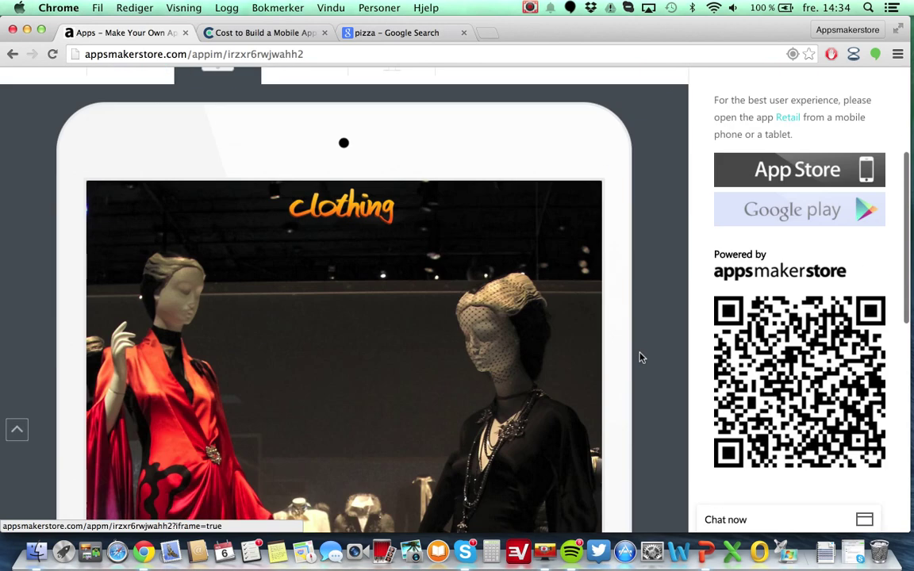
scroll(642, 358, down, 10)
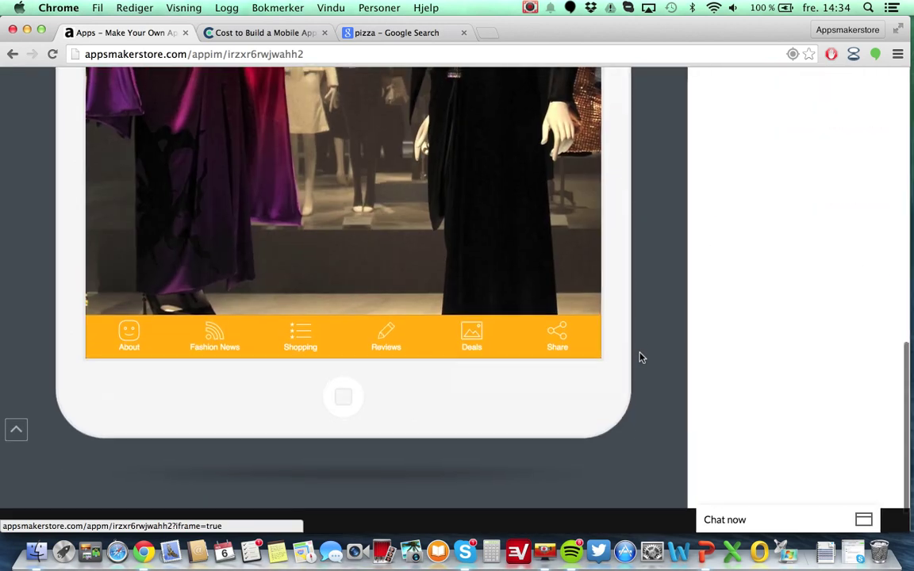
scroll(642, 358, up, 3)
scroll(642, 358, down, 3)
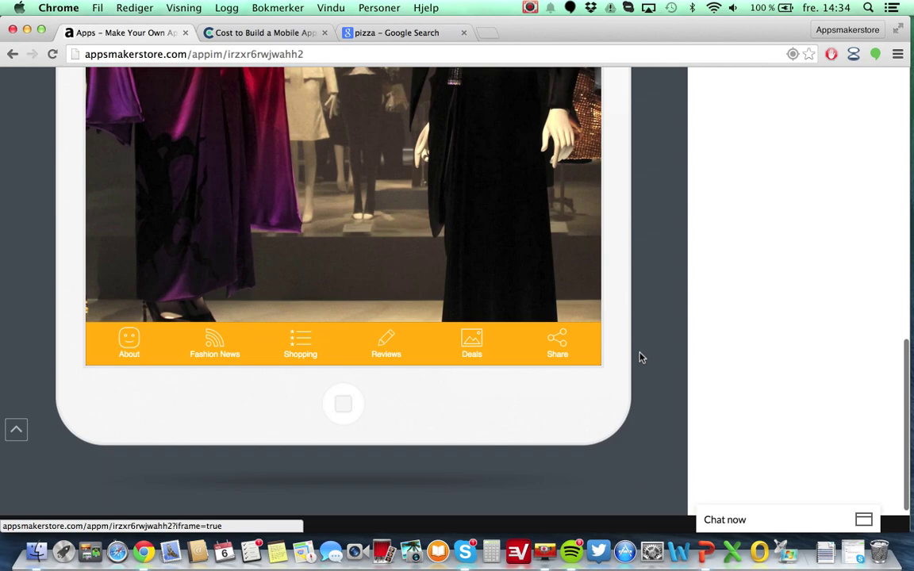
click(128, 347)
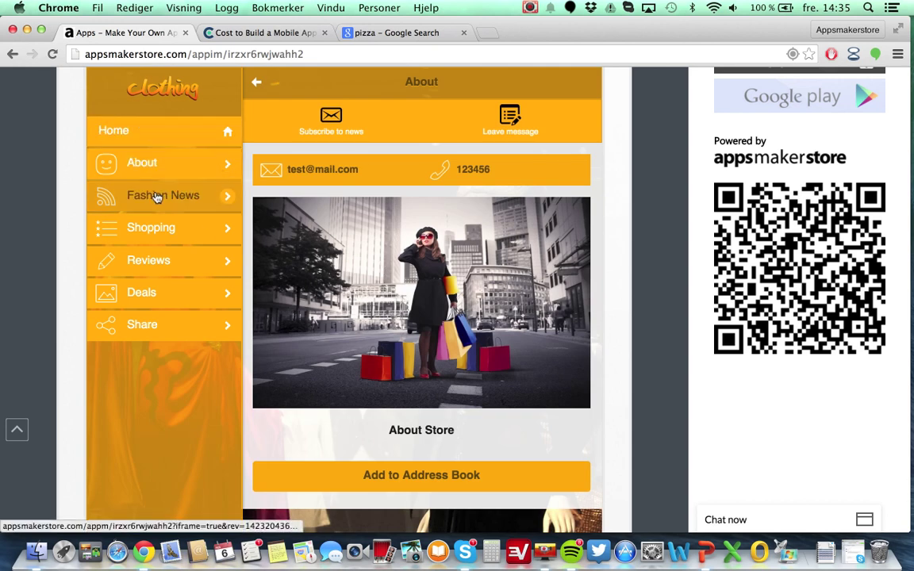
click(119, 196)
click(389, 176)
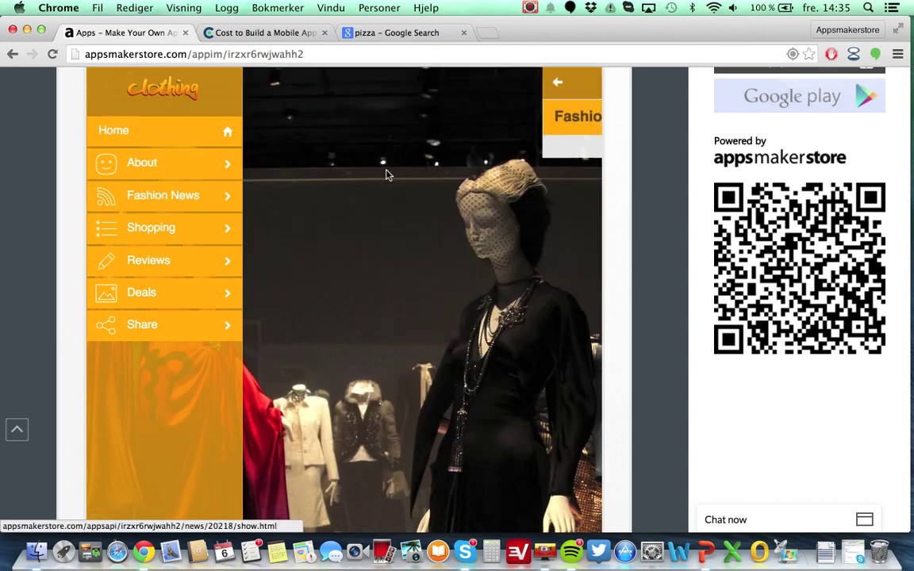
scroll(388, 228, up, 5)
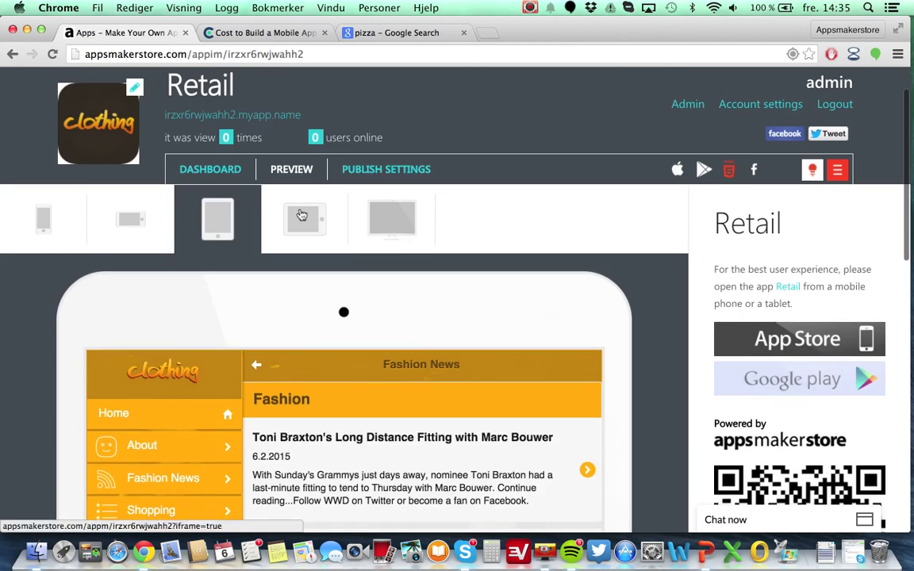
Switch the preview to landscape tablet and return to the app's home screen.
click(298, 229)
scroll(477, 399, down, 2)
scroll(477, 399, down, 1)
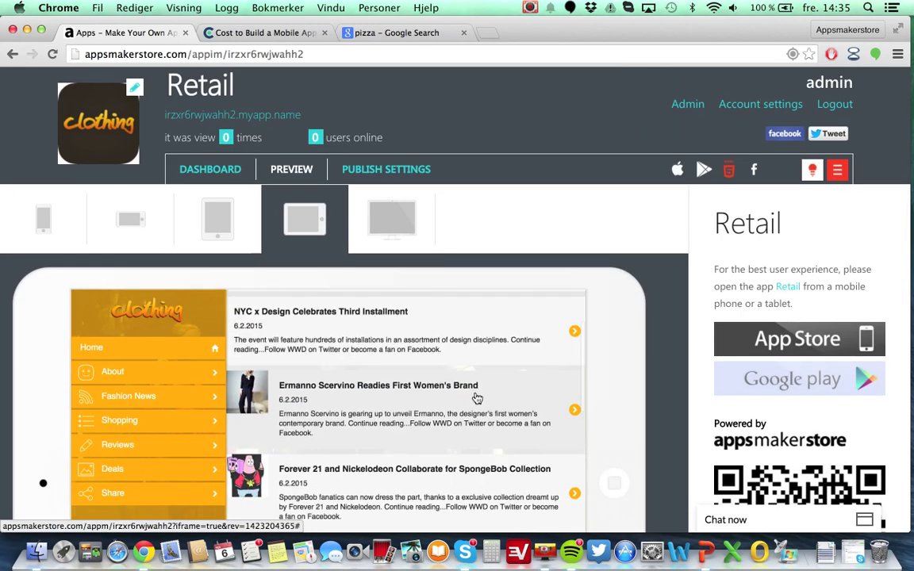
scroll(673, 418, down, 3)
scroll(671, 420, down, 5)
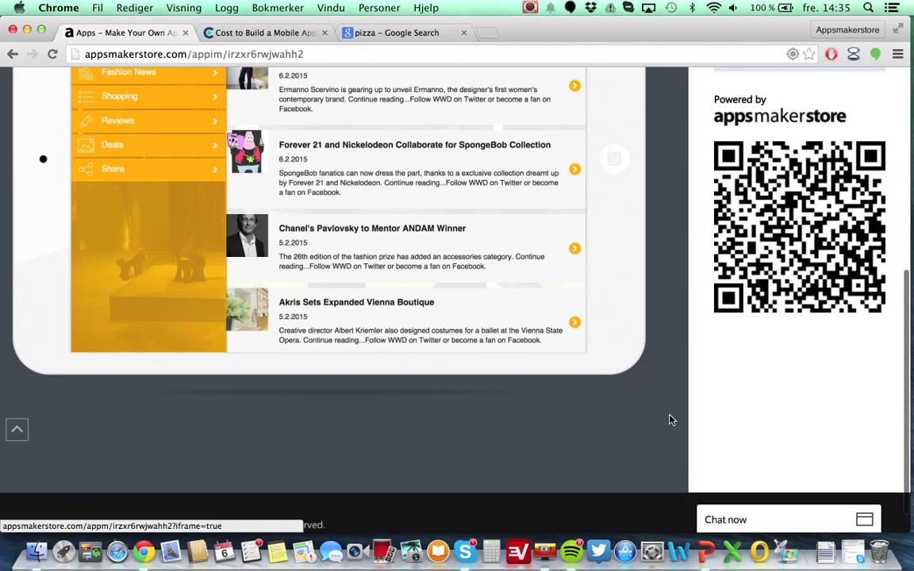
scroll(671, 419, up, 4)
click(93, 181)
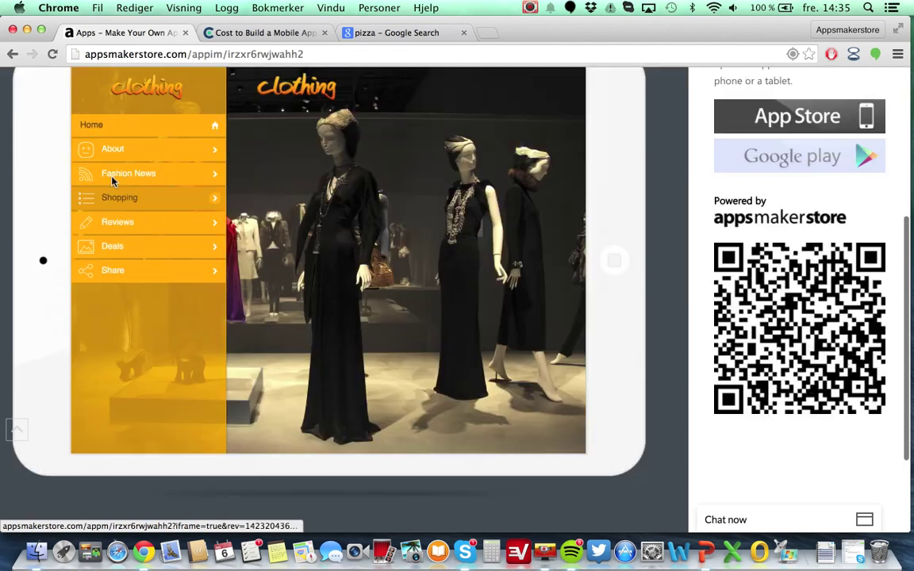
scroll(456, 242, up, 4)
Preview the Retail app in desktop format, showing the About, Fashion News, Shopping and Deals links.
click(389, 249)
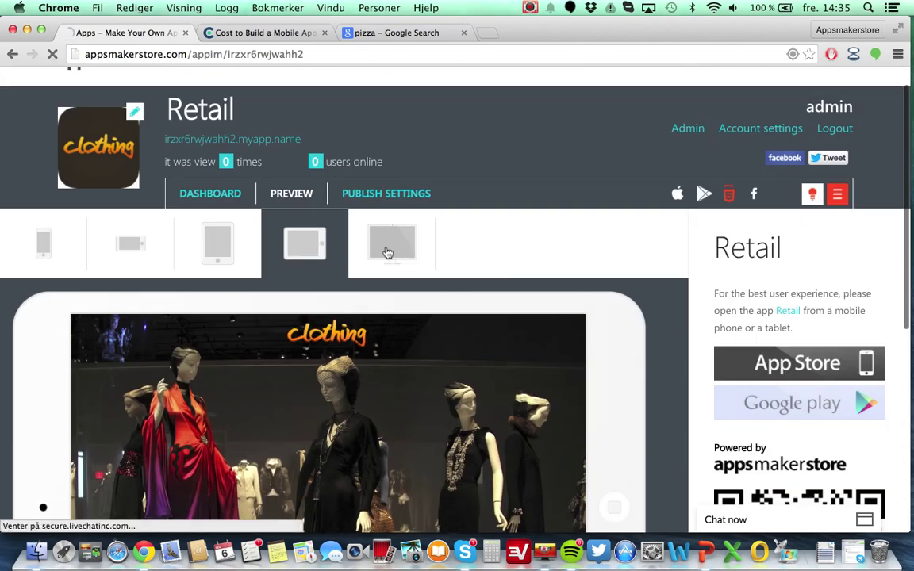
scroll(655, 354, down, 3)
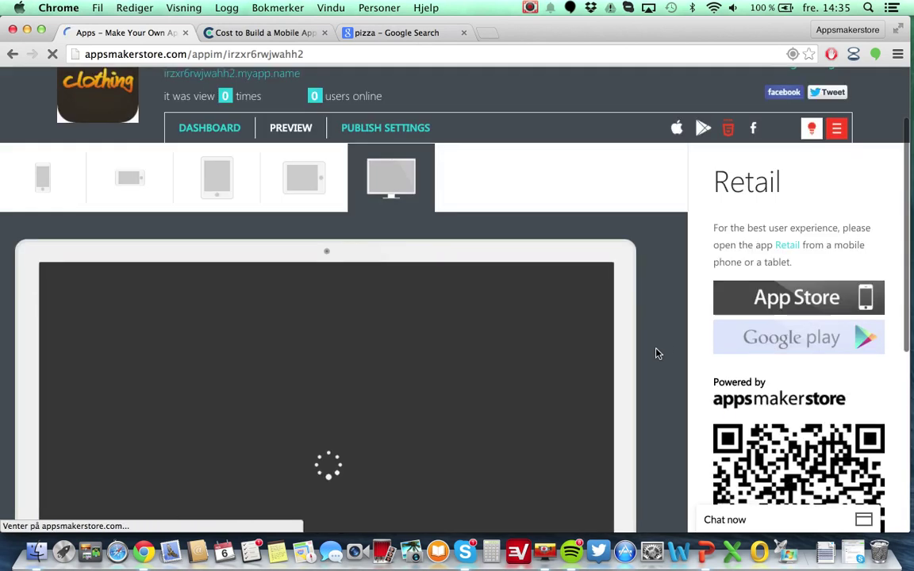
scroll(655, 353, down, 1)
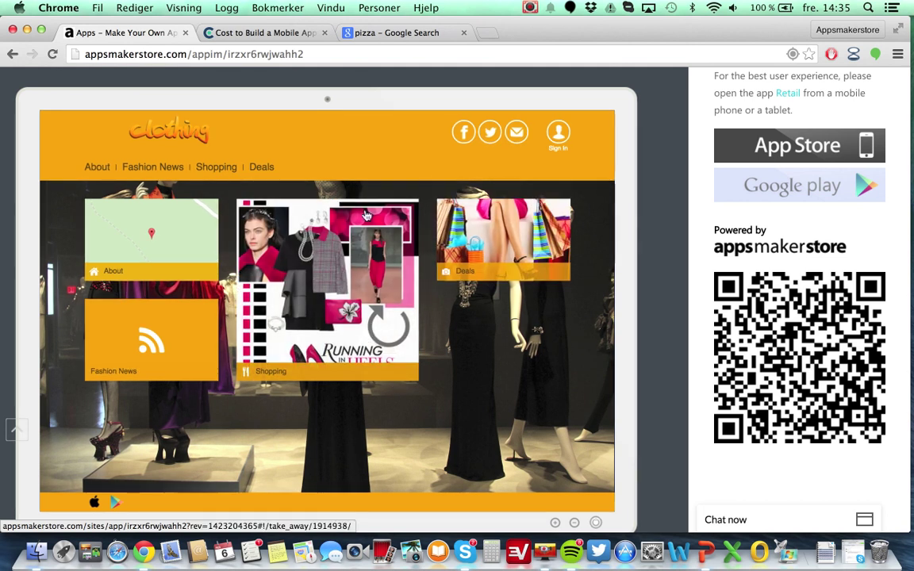
scroll(493, 327, up, 3)
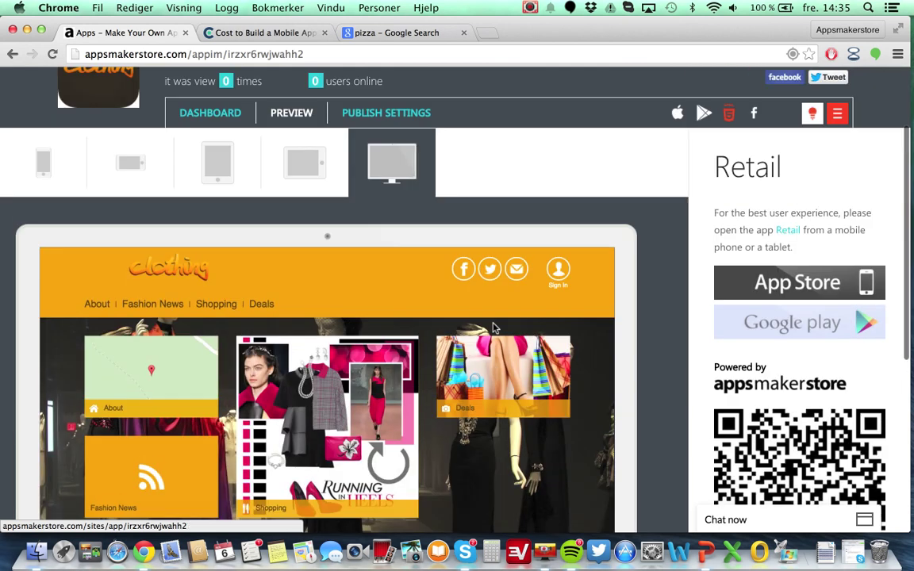
scroll(494, 327, down, 3)
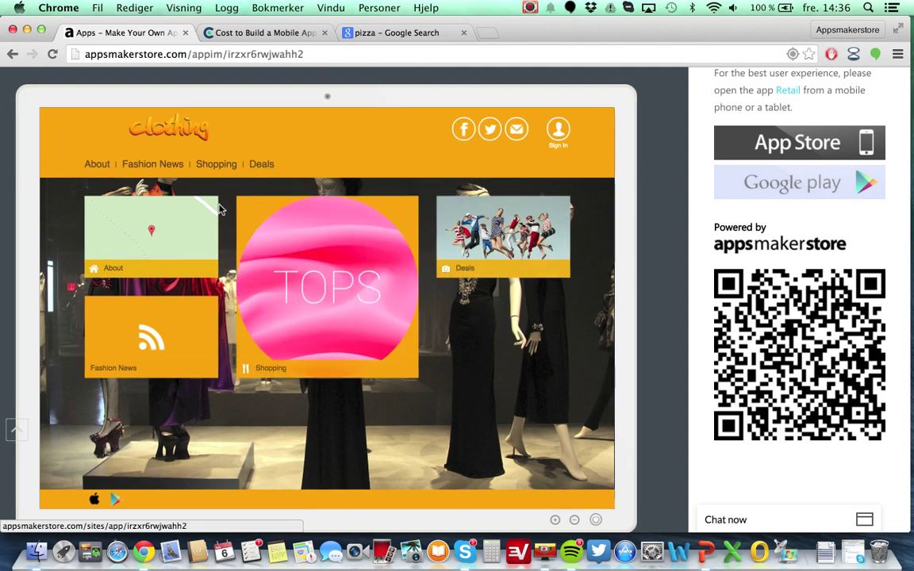
scroll(412, 381, up, 5)
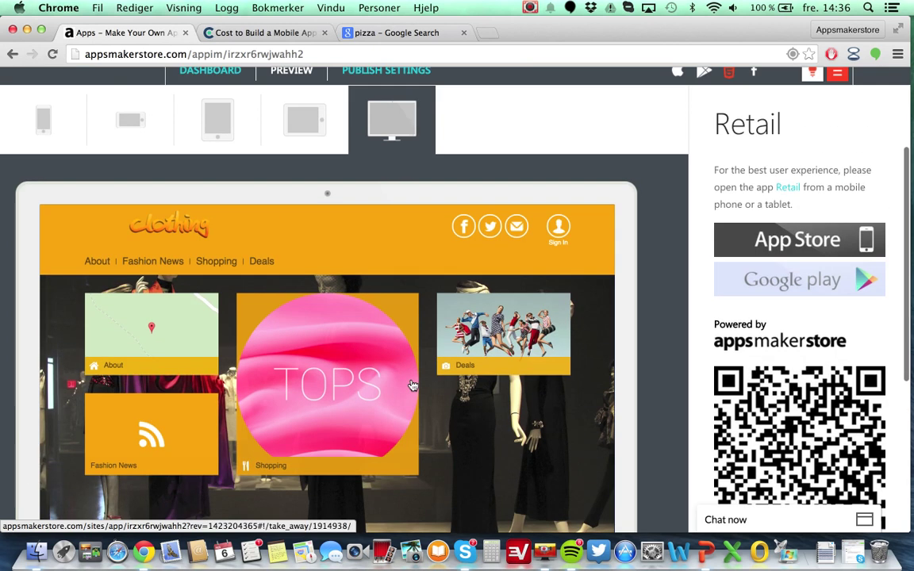
scroll(411, 384, up, 1)
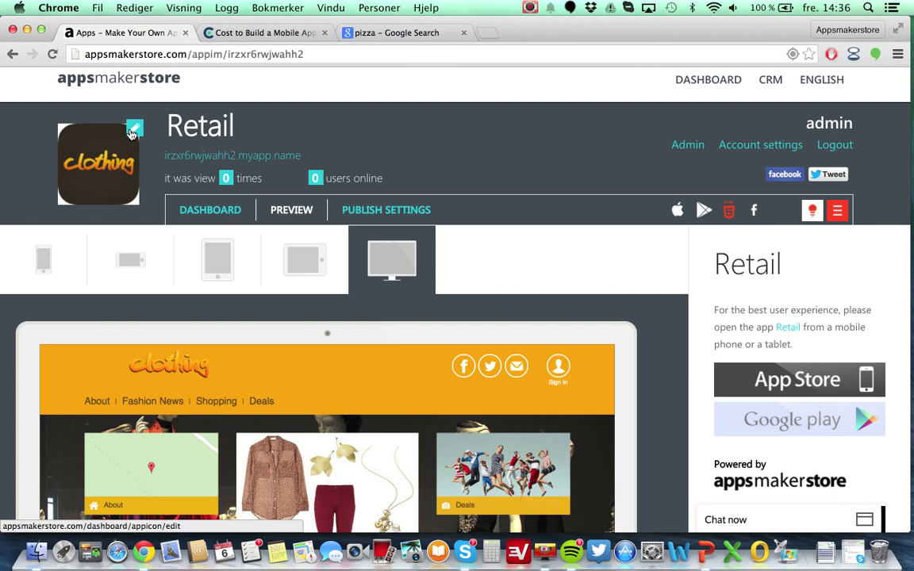
Leave the app icon and link address unchanged and open Publish Settings on the Android tab.
click(133, 131)
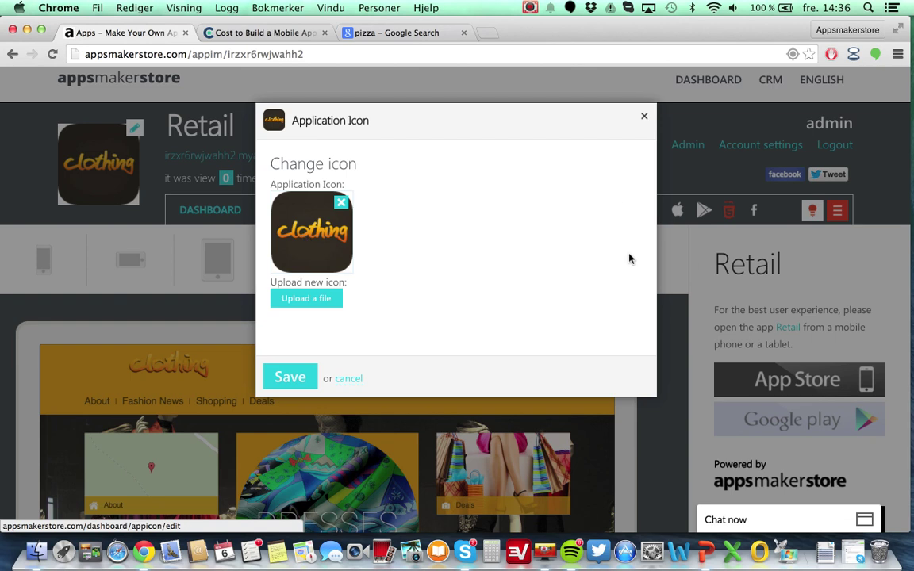
click(645, 116)
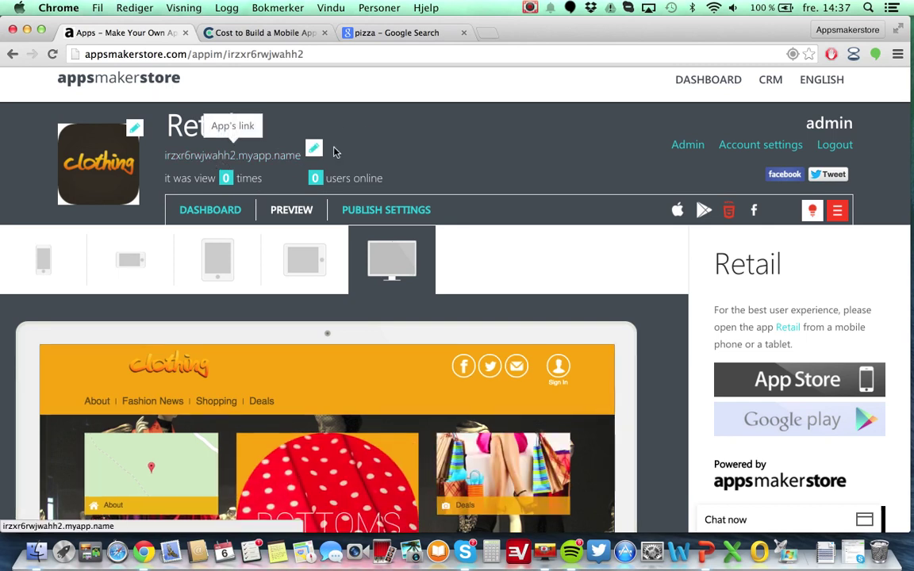
click(314, 153)
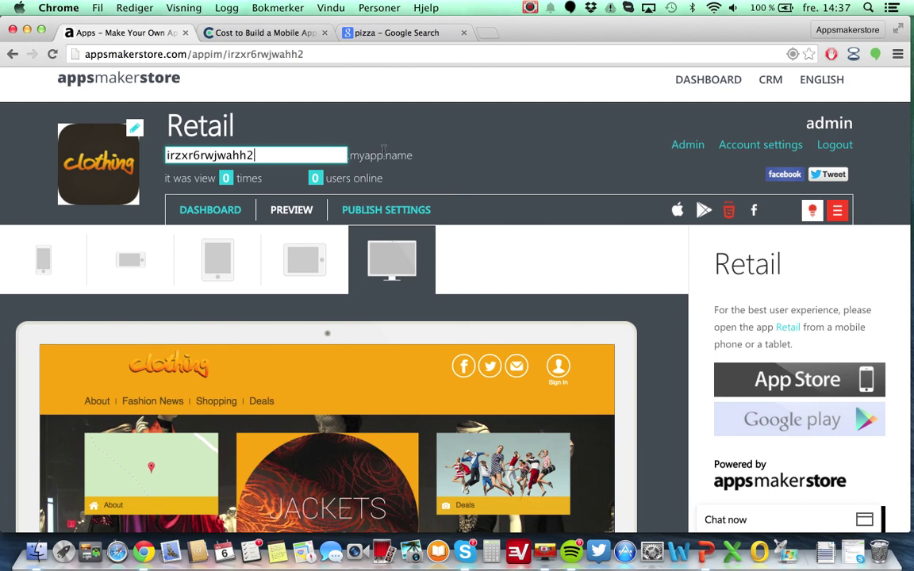
click(492, 177)
click(373, 210)
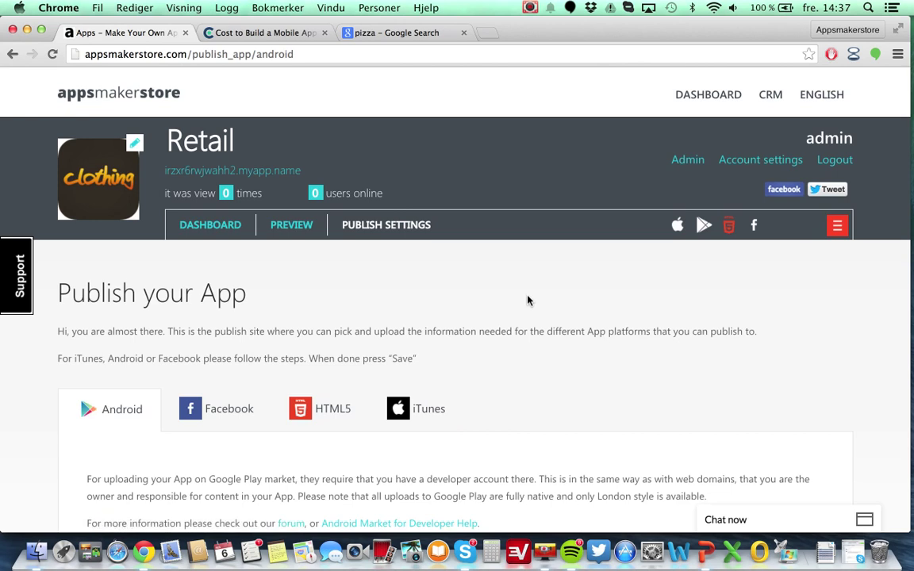
Scroll through the Android Publish your App page.
scroll(526, 300, down, 3)
scroll(527, 300, down, 5)
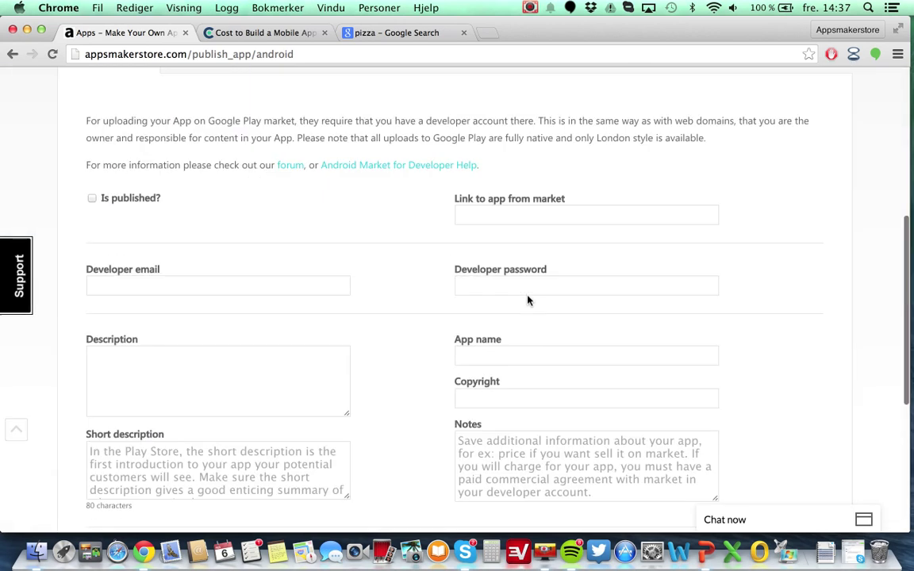
scroll(528, 300, down, 4)
scroll(528, 300, up, 8)
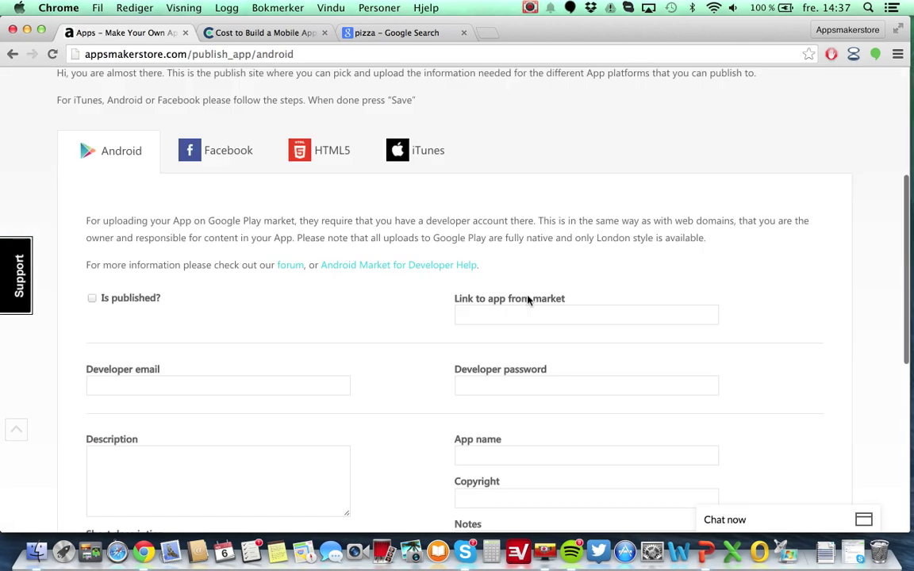
scroll(527, 300, down, 1)
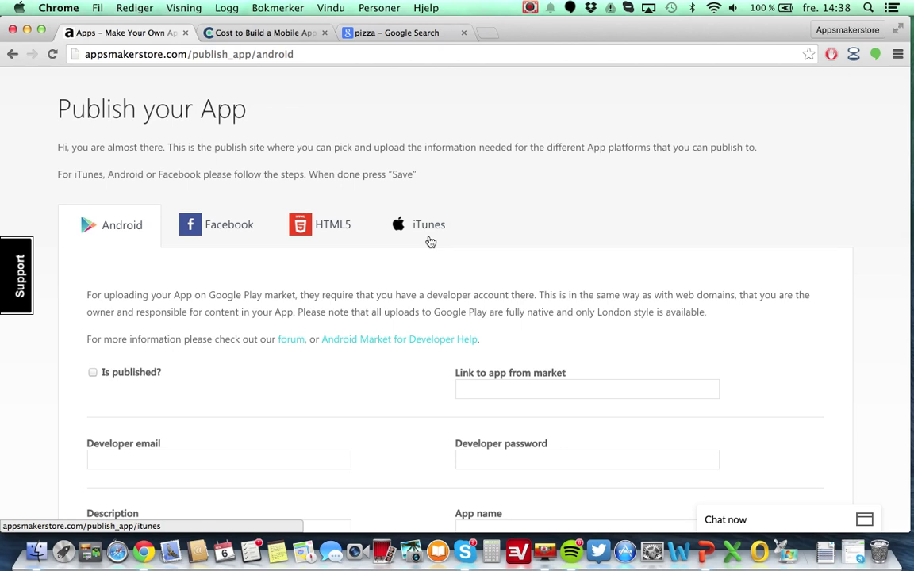
scroll(431, 242, down, 4)
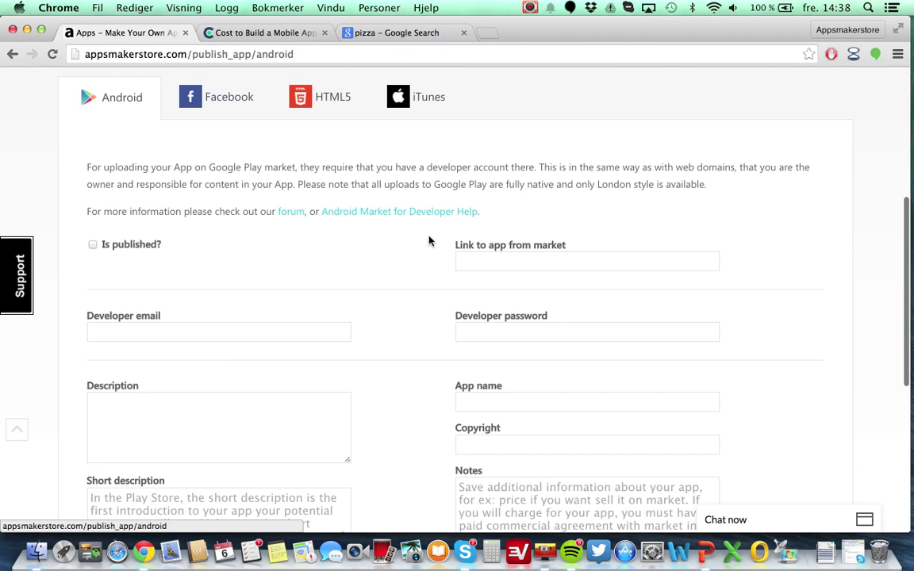
scroll(428, 241, down, 3)
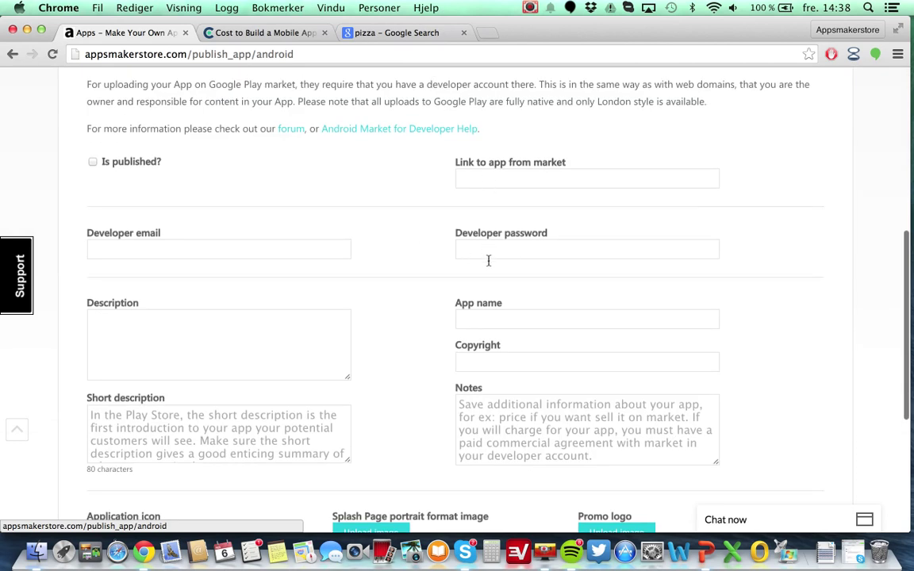
scroll(431, 364, down, 3)
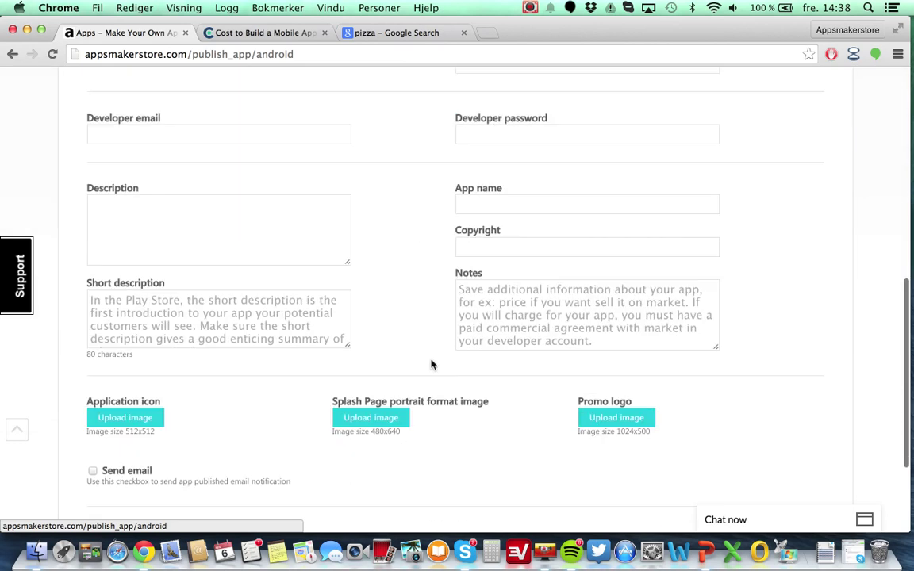
scroll(431, 365, down, 4)
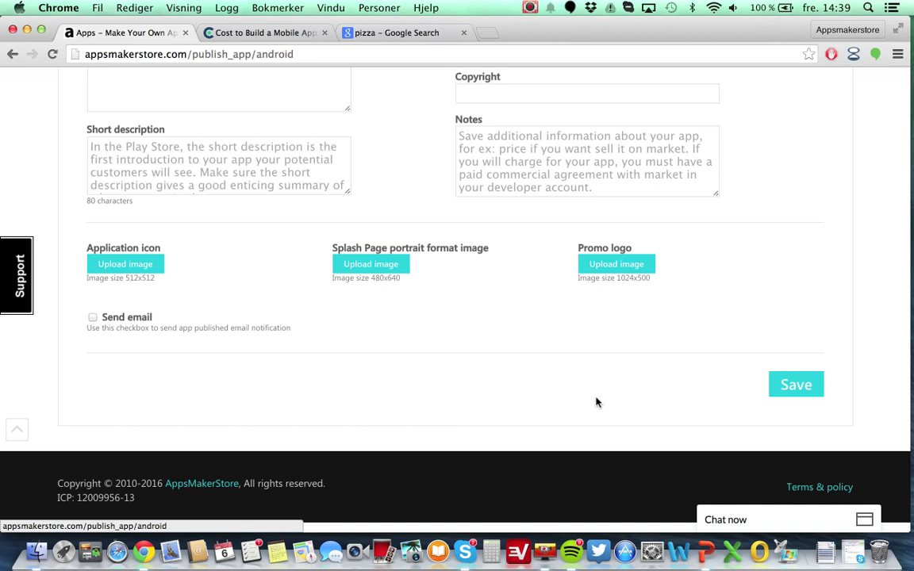
Return to the Retail app's dashboard from the top navigation bar.
scroll(555, 306, up, 15)
scroll(556, 308, down, 3)
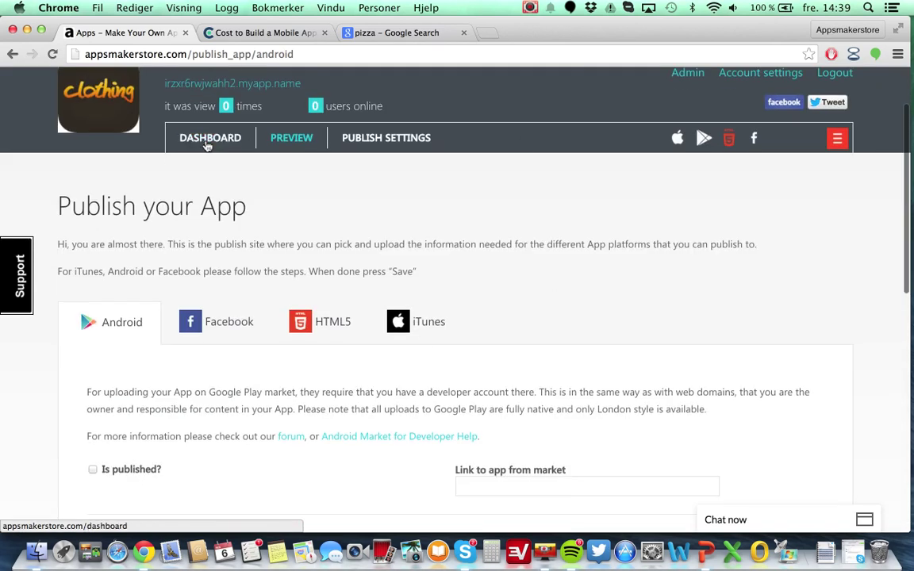
click(209, 141)
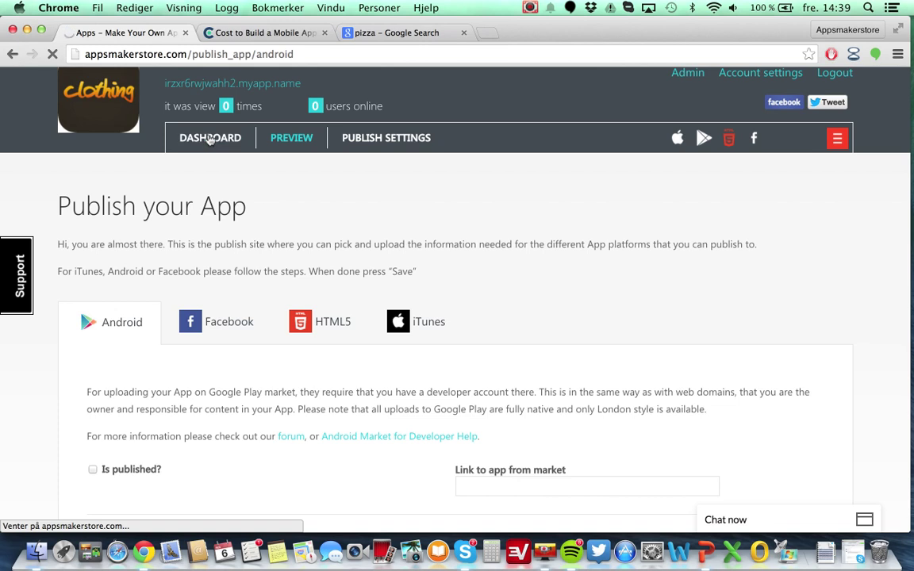
click(211, 139)
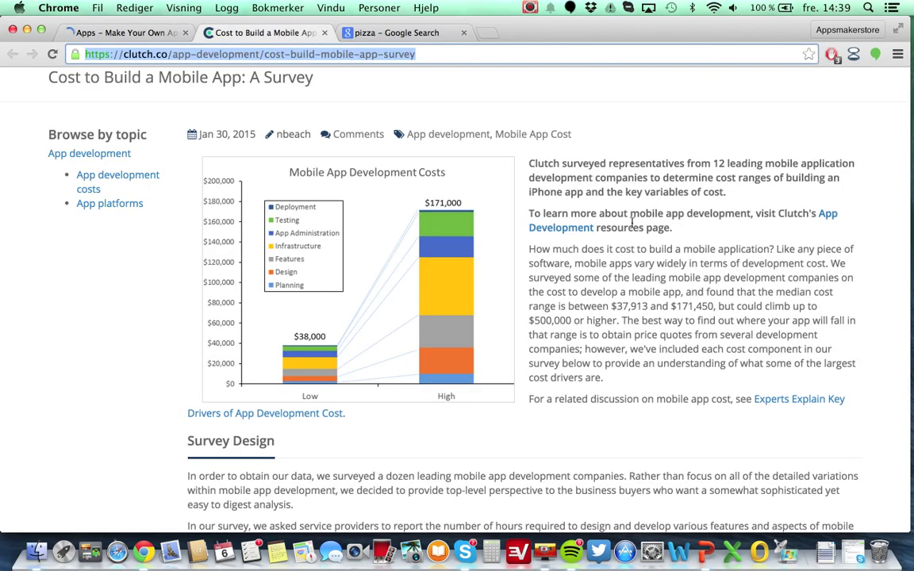
Read Clutch's app cost survey ($38,000–$171,000), then switch back to the AppsMakerStore tab.
scroll(545, 220, down, 4)
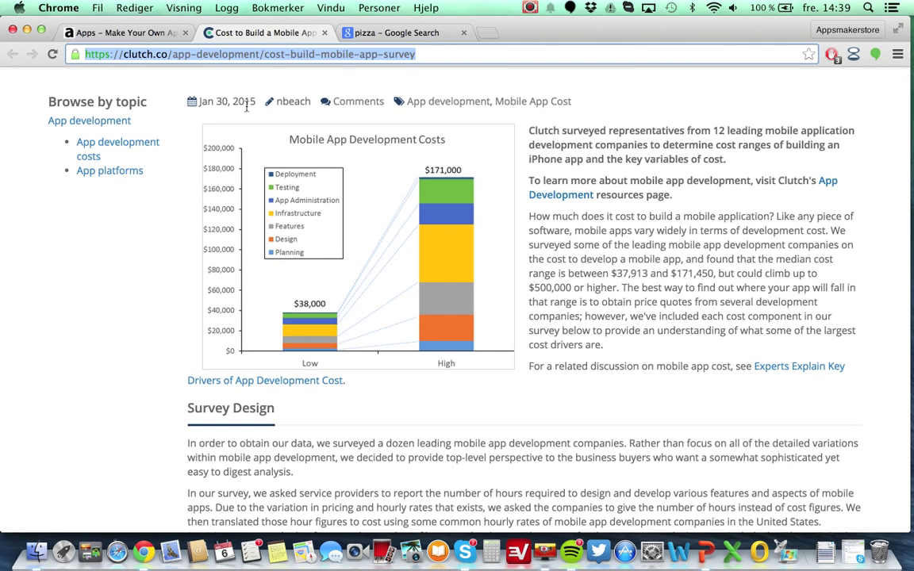
scroll(238, 113, up, 5)
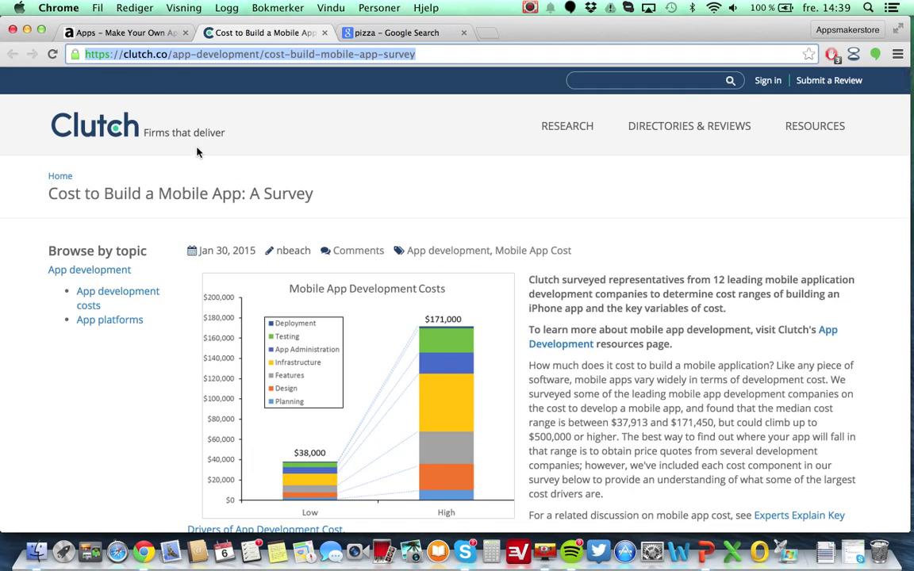
scroll(711, 244, down, 3)
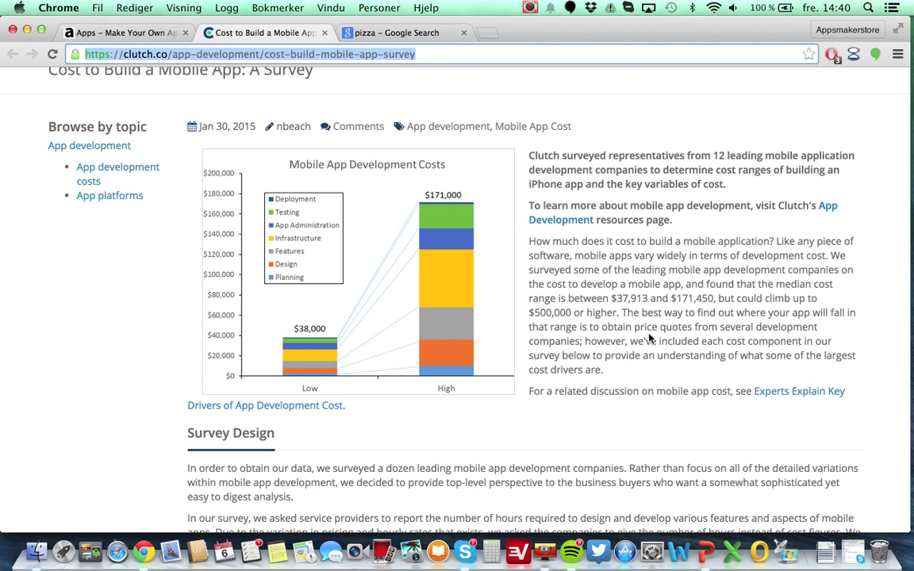
scroll(650, 339, down, 15)
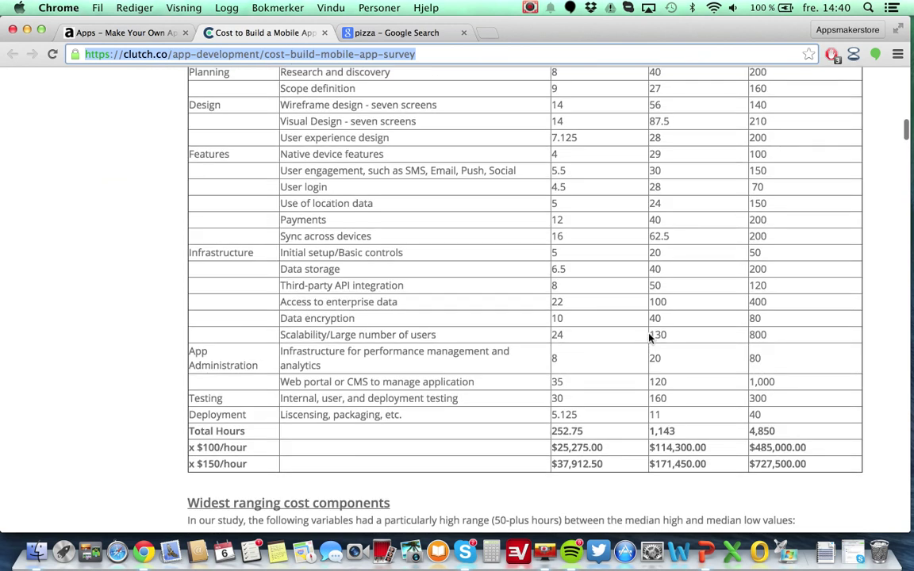
scroll(650, 339, down, 20)
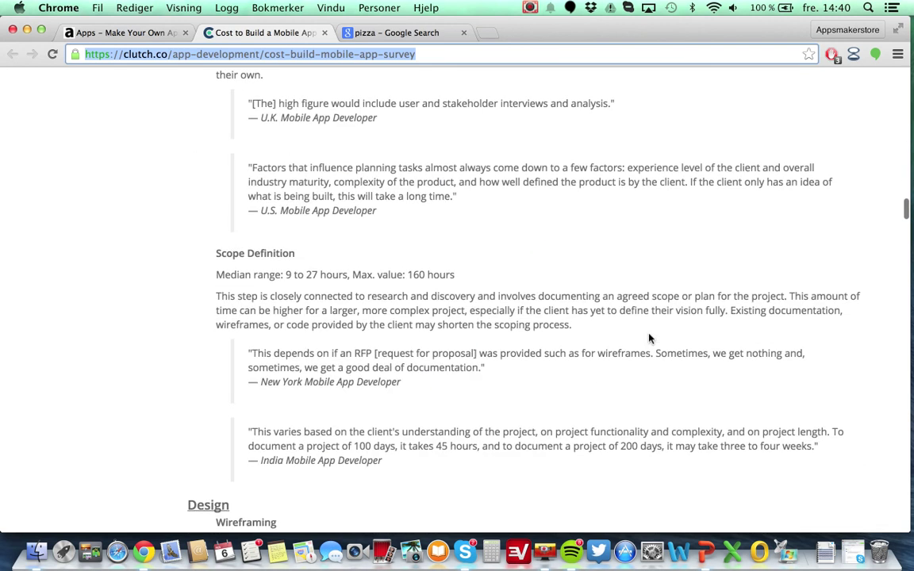
scroll(649, 339, down, 20)
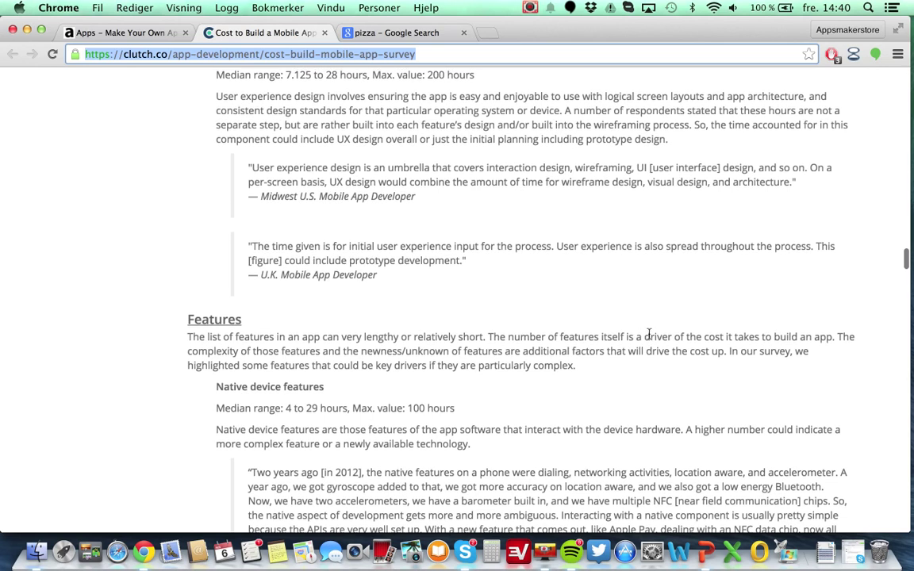
click(119, 32)
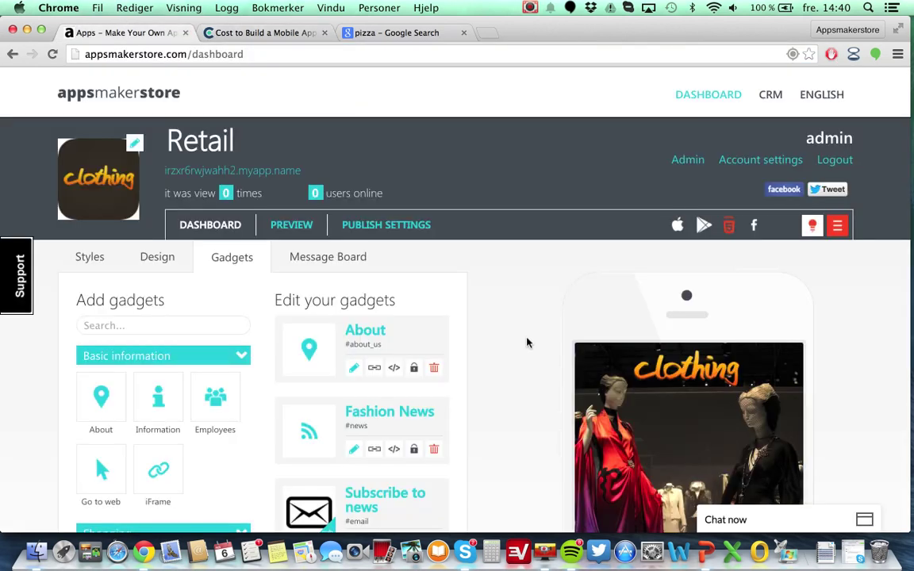
scroll(527, 343, down, 5)
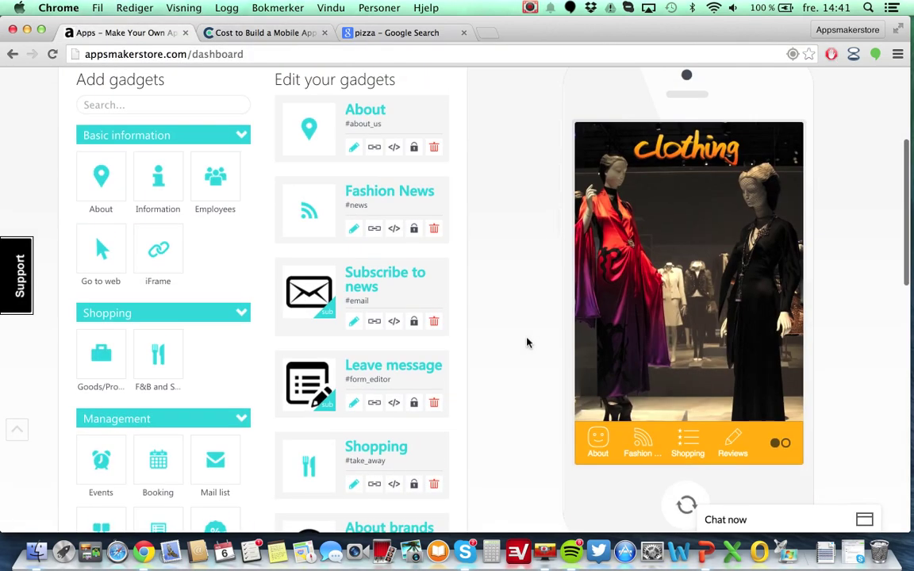
scroll(527, 343, down, 6)
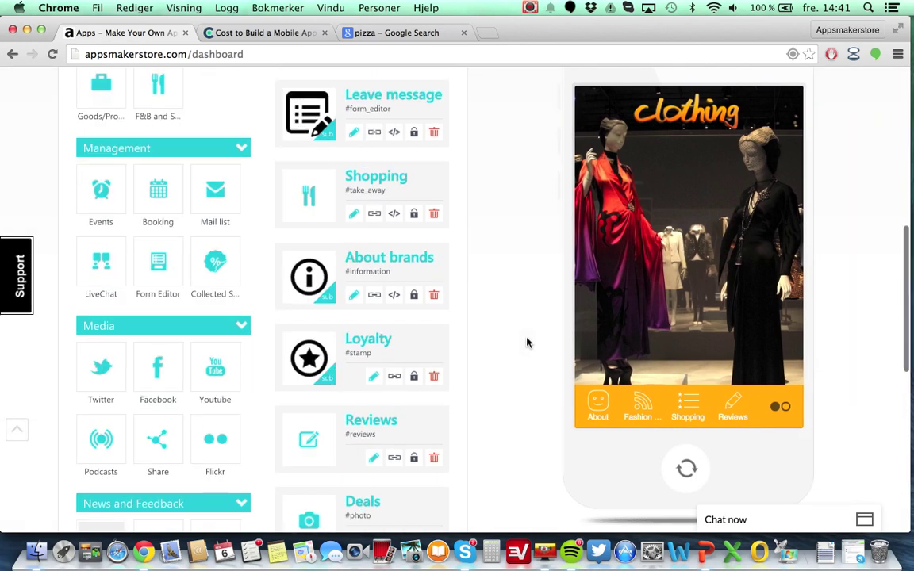
mouse_move(297, 284)
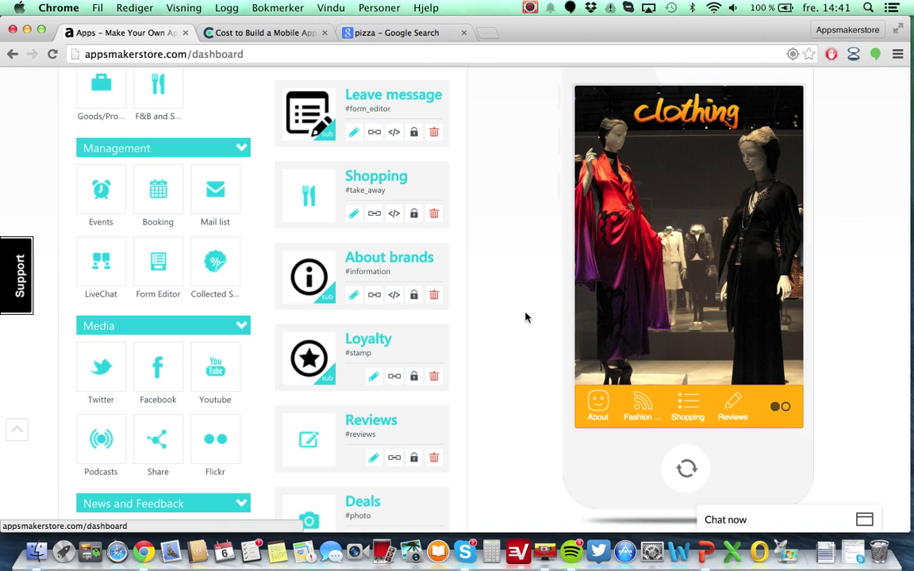
scroll(526, 318, down, 3)
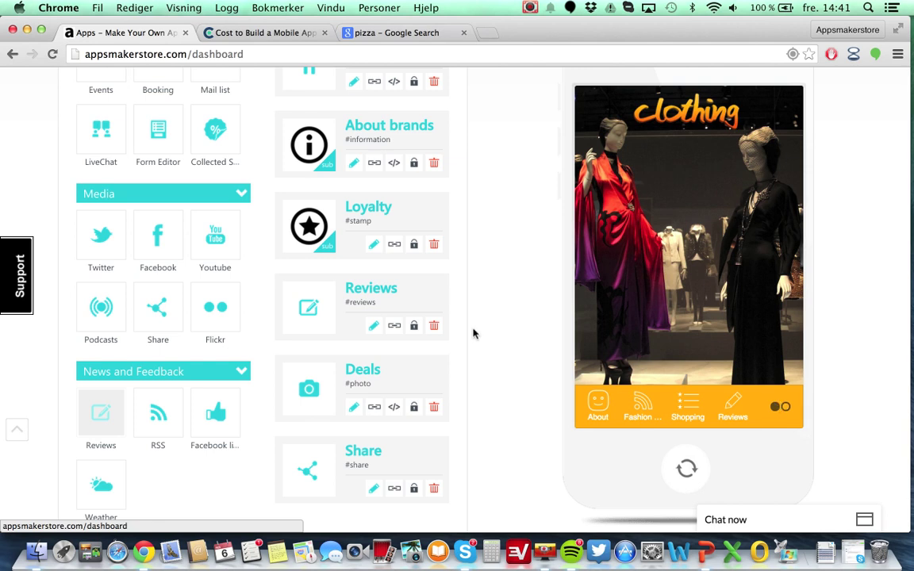
click(597, 407)
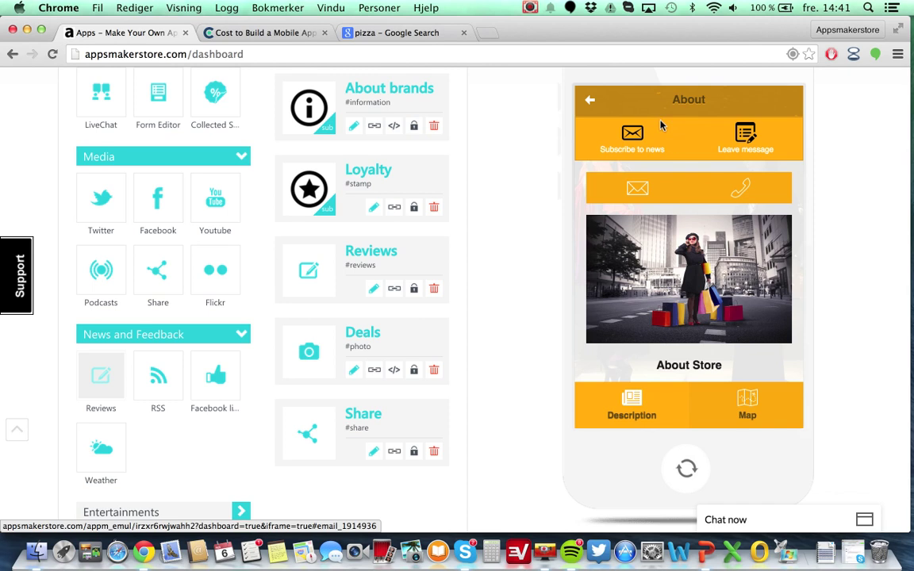
click(589, 100)
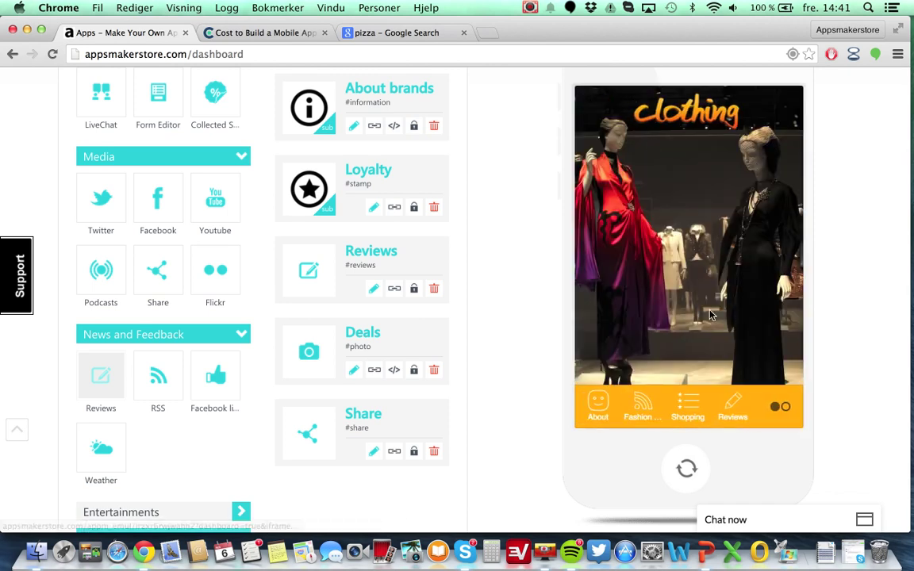
click(641, 408)
scroll(710, 302, down, 1)
Preview the InStyle.com feed under Fashion News, then return to the home screen.
click(640, 156)
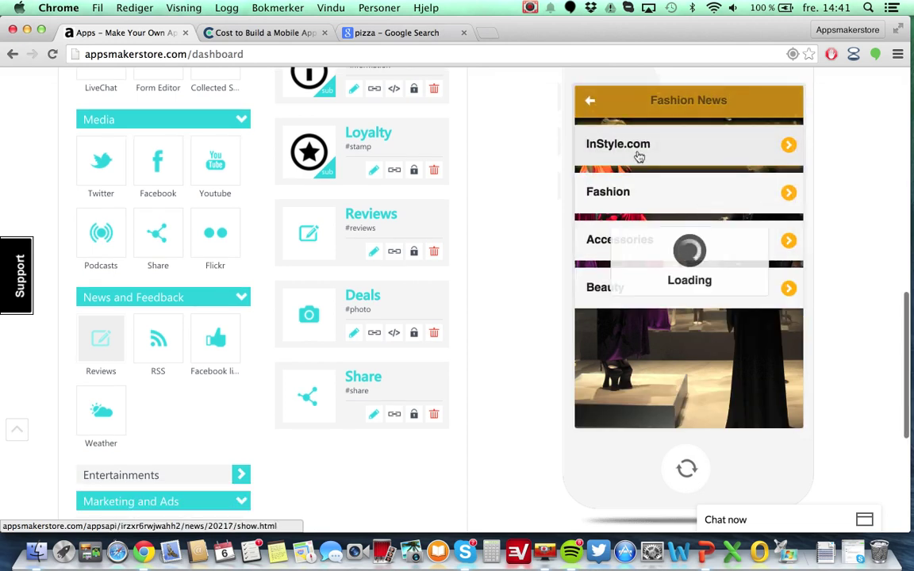
scroll(665, 298, down, 1)
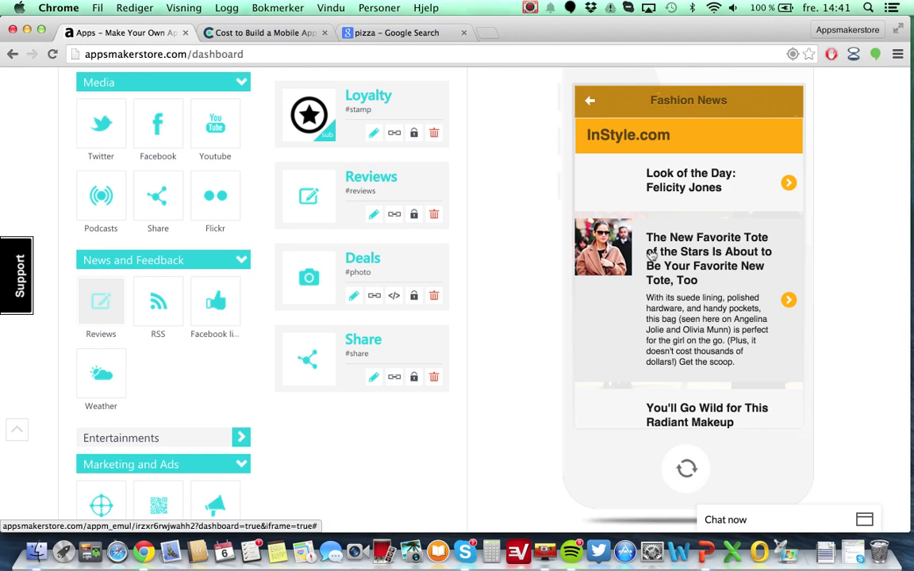
click(589, 100)
scroll(590, 100, down, 1)
click(589, 101)
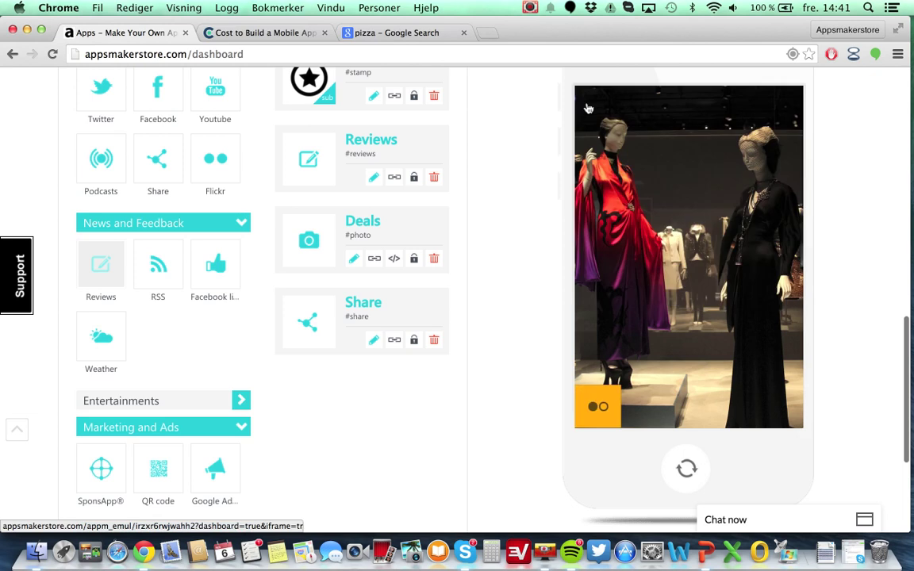
Preview Shopping's Loyalty page and its discount stamp card, then return home.
click(688, 411)
scroll(687, 410, down, 1)
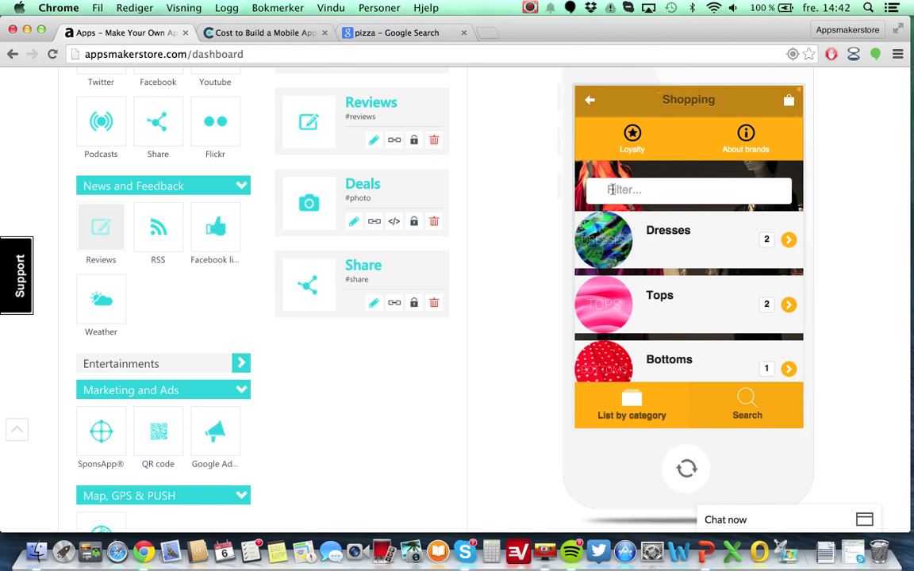
click(633, 134)
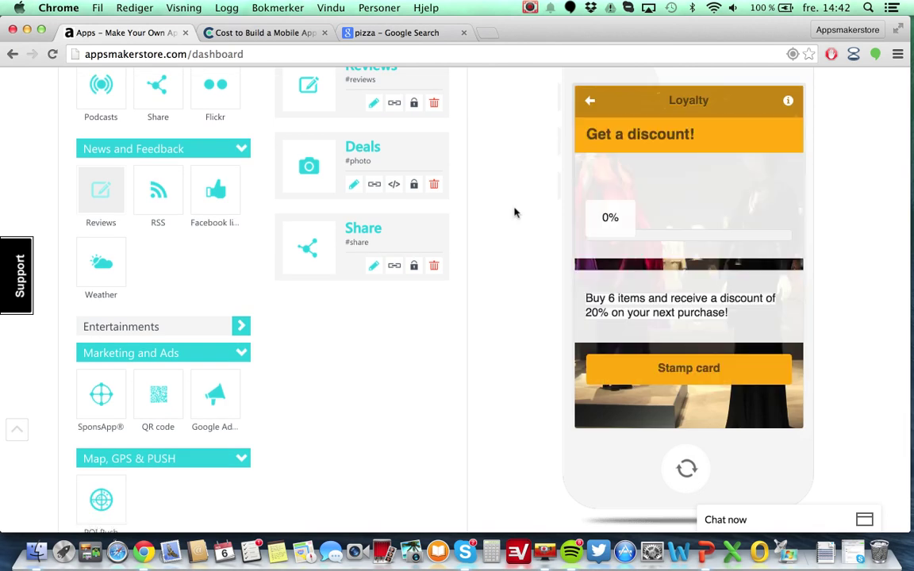
click(607, 245)
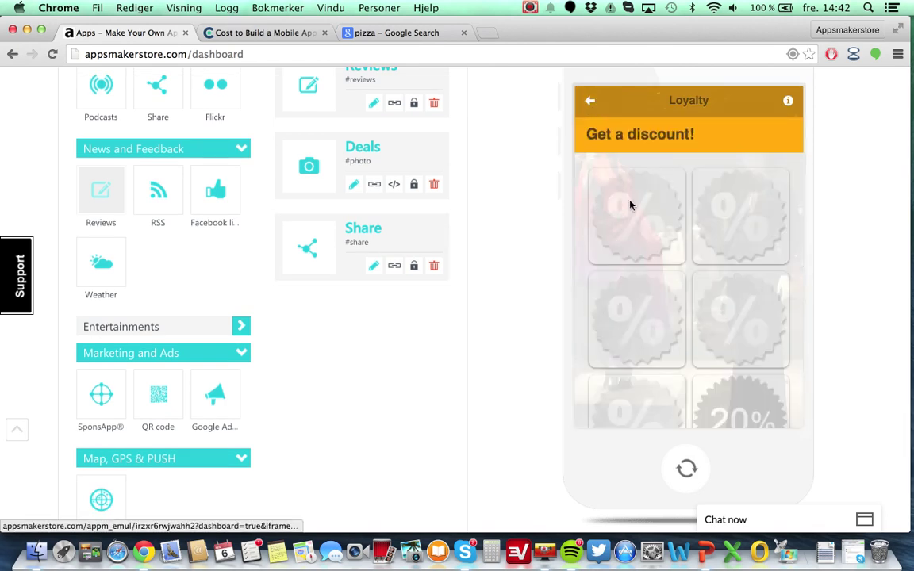
click(587, 103)
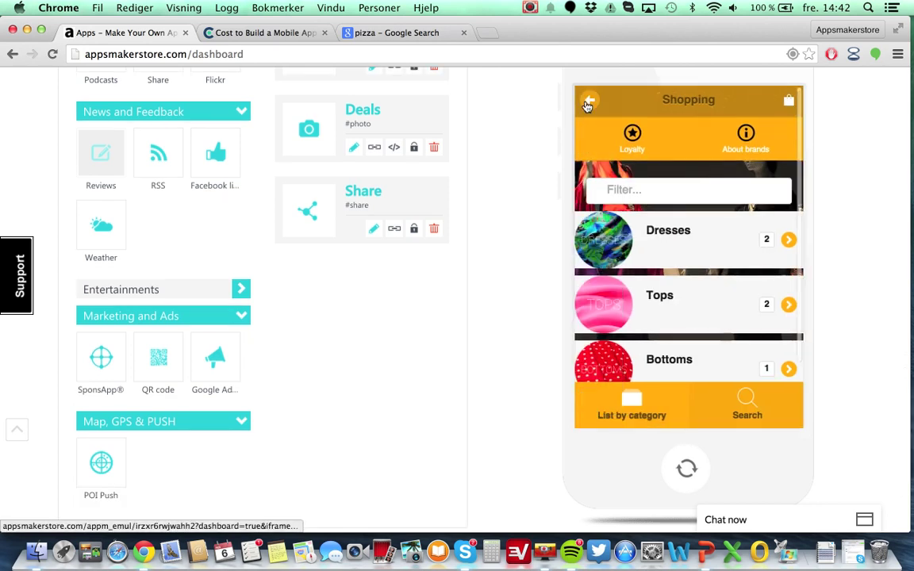
click(587, 101)
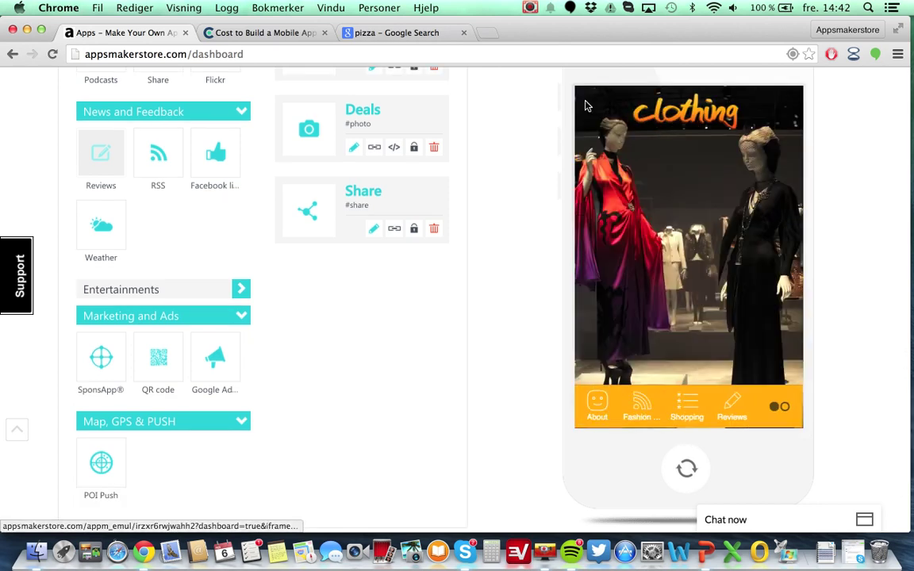
Preview the Reviews feedback rating page and open the Reviews gadget's editor.
click(739, 403)
scroll(798, 257, down, 1)
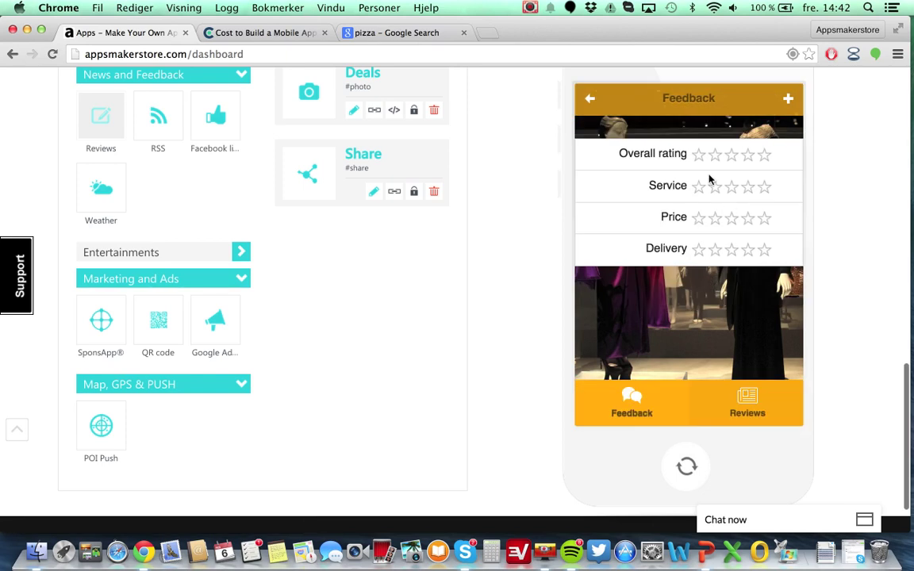
scroll(507, 200, up, 5)
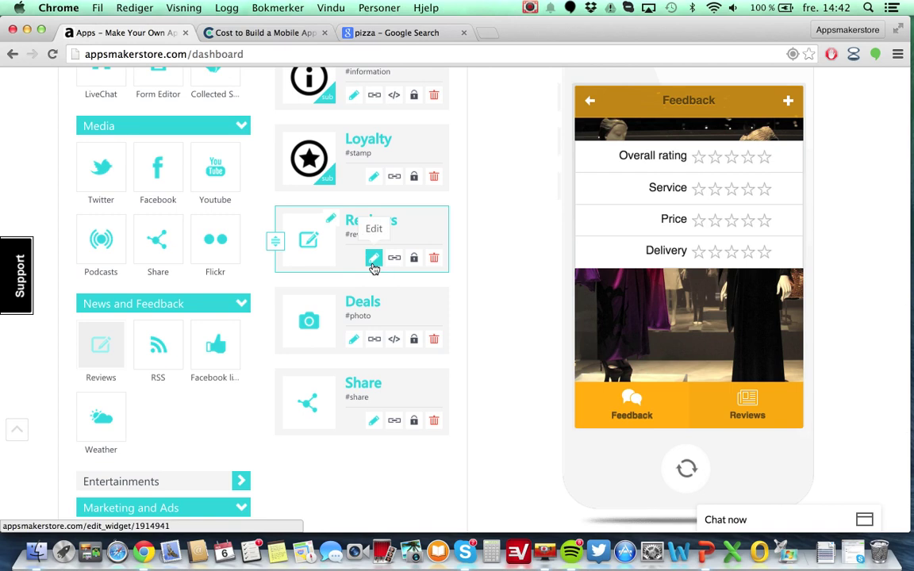
click(373, 259)
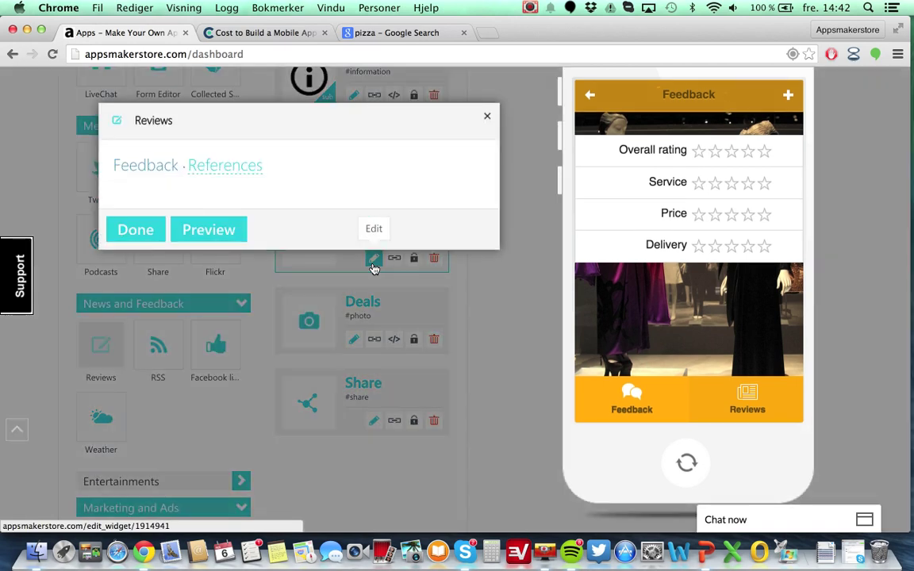
View the Reviews References section, close the Reviews editor, and open the Shopping gadget.
click(216, 167)
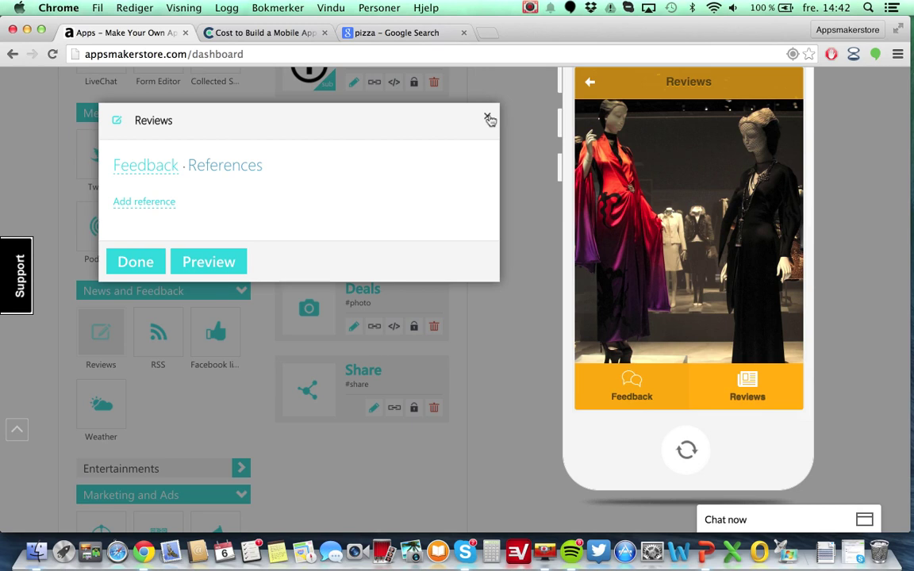
click(490, 119)
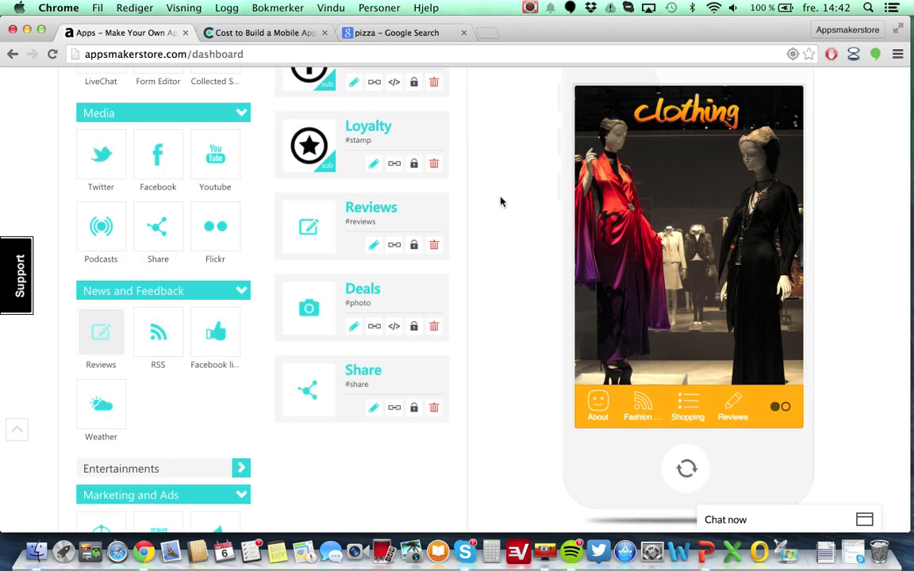
scroll(500, 201, up, 5)
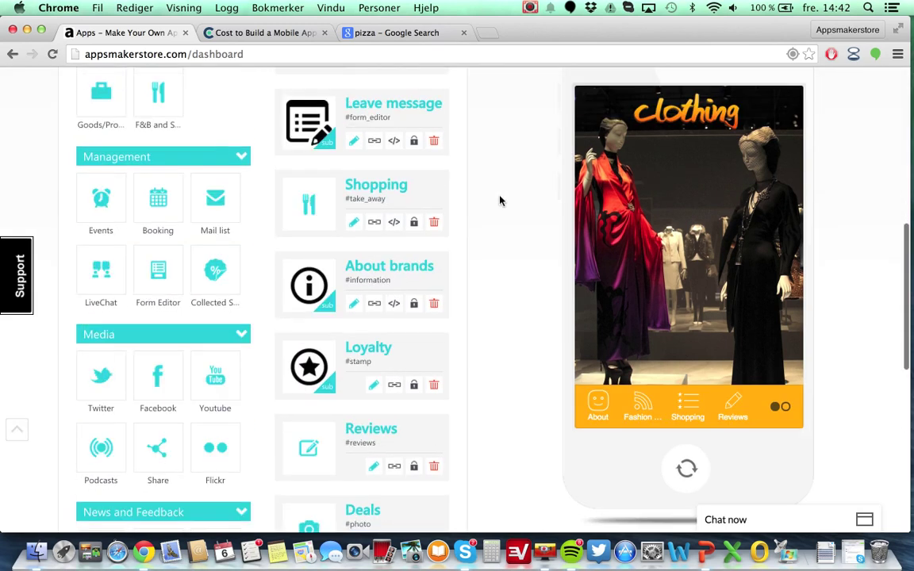
scroll(500, 201, down, 1)
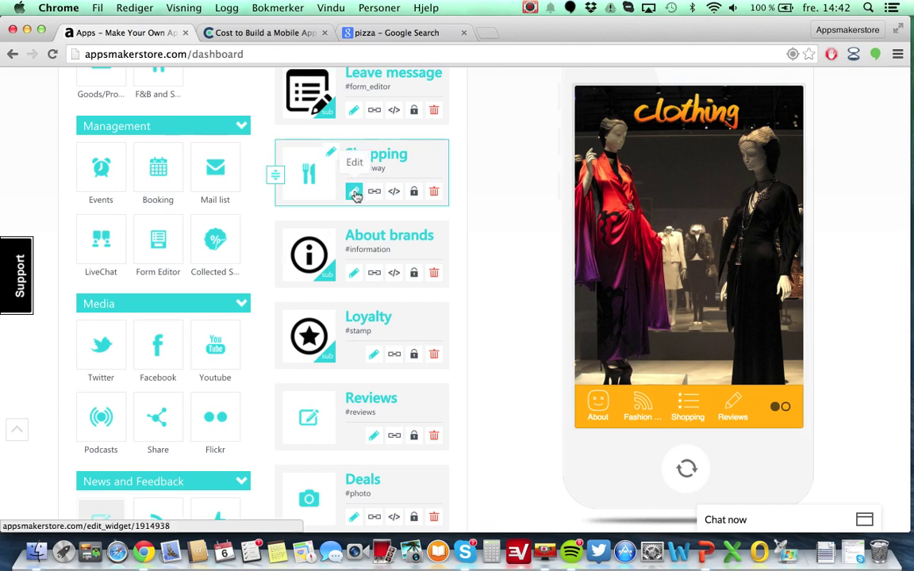
click(354, 193)
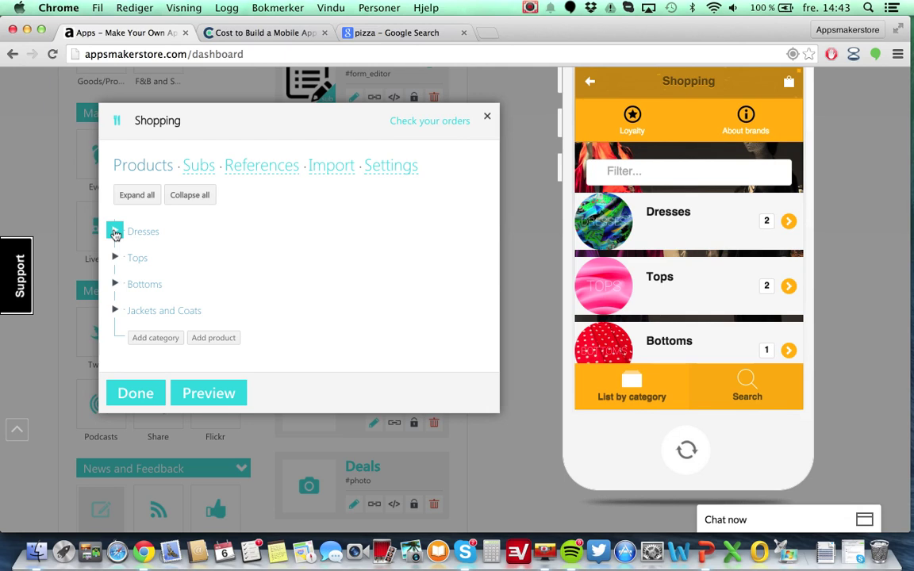
Review the Shopping Settings tab's order messages, required customer fields and payment options.
click(403, 170)
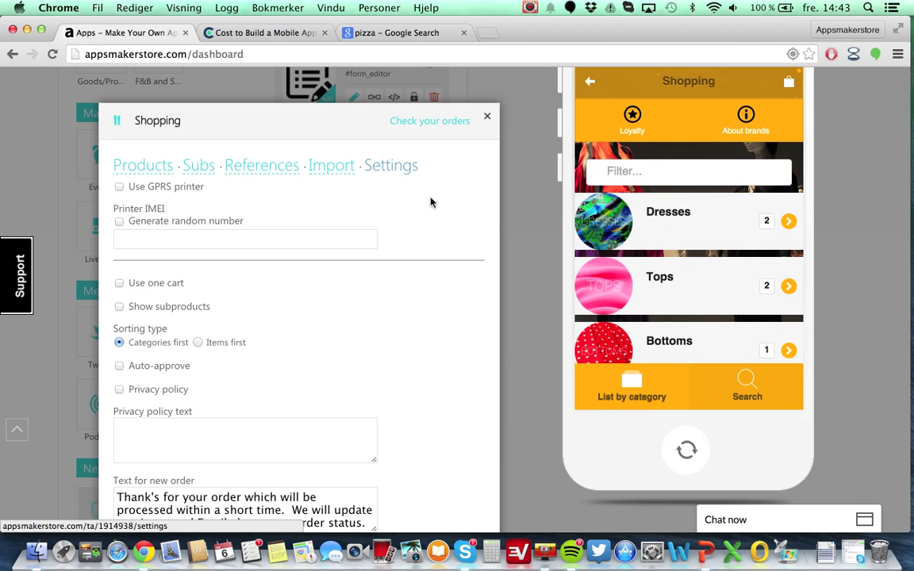
scroll(378, 369, down, 4)
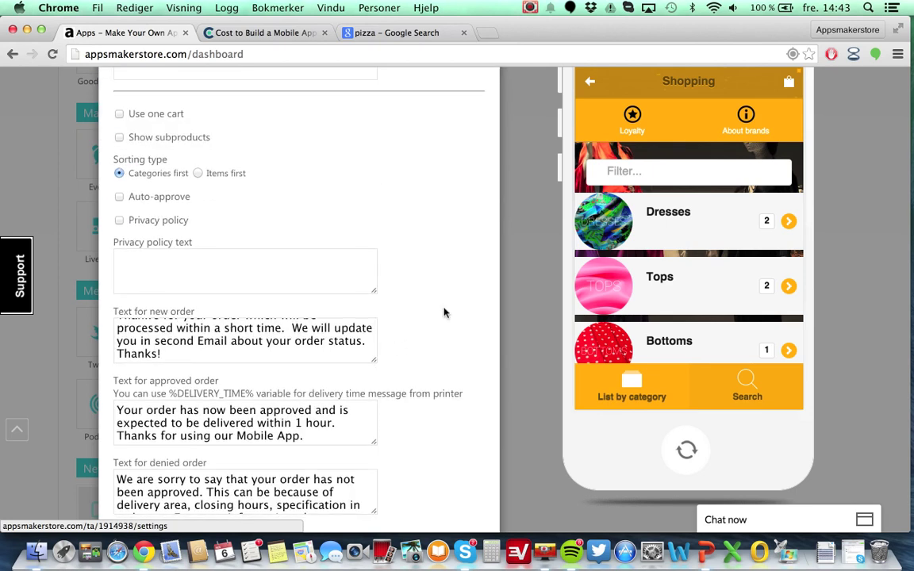
scroll(445, 313, up, 3)
scroll(444, 312, up, 1)
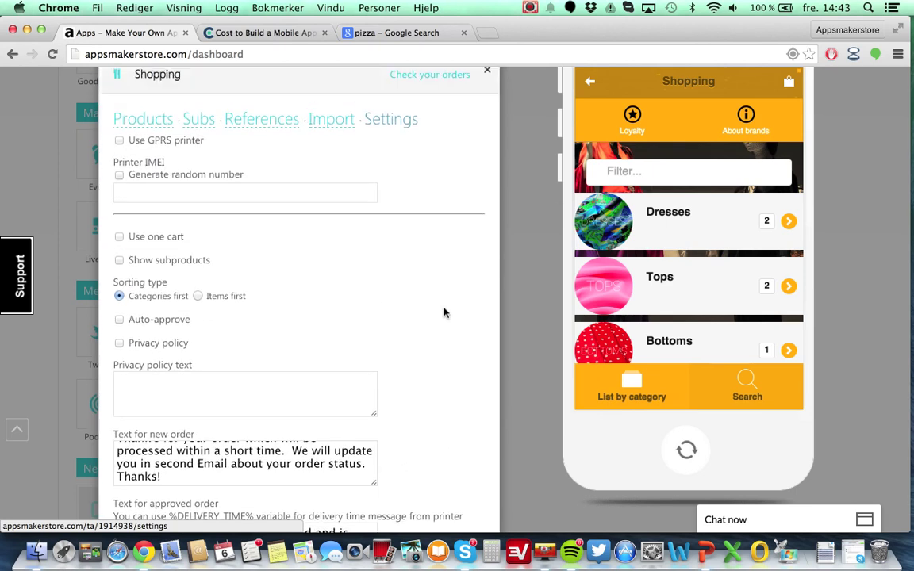
scroll(444, 313, down, 1)
scroll(444, 313, down, 10)
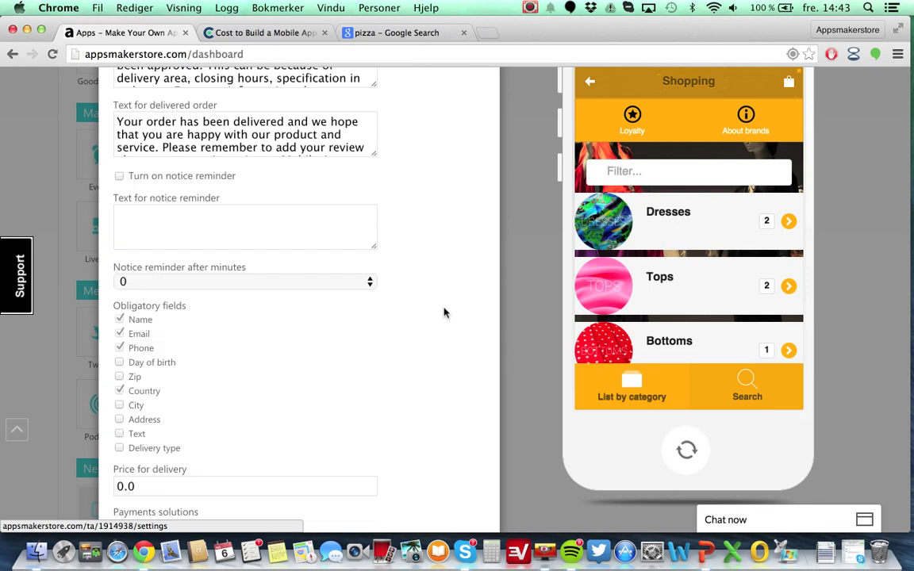
scroll(445, 313, down, 6)
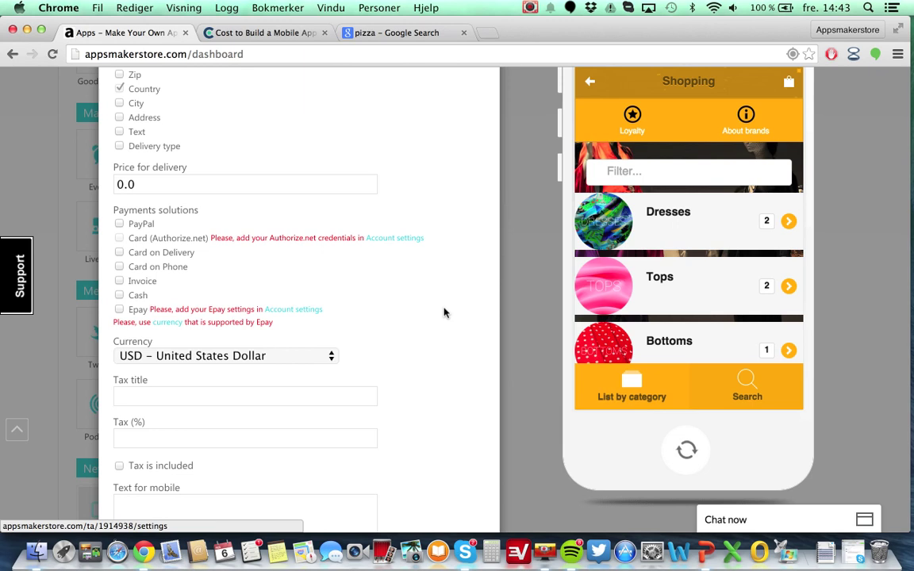
scroll(444, 313, down, 3)
scroll(445, 313, up, 8)
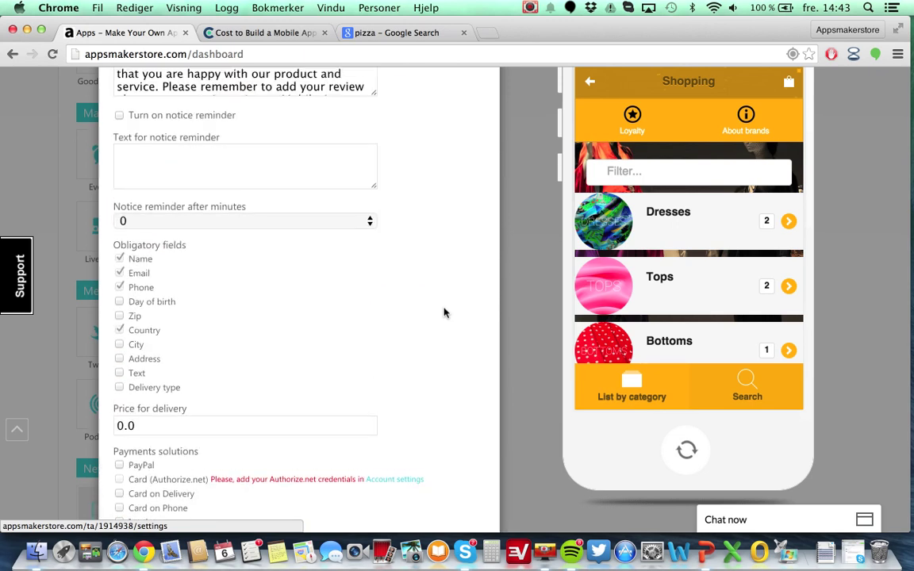
scroll(445, 312, up, 5)
scroll(444, 312, up, 3)
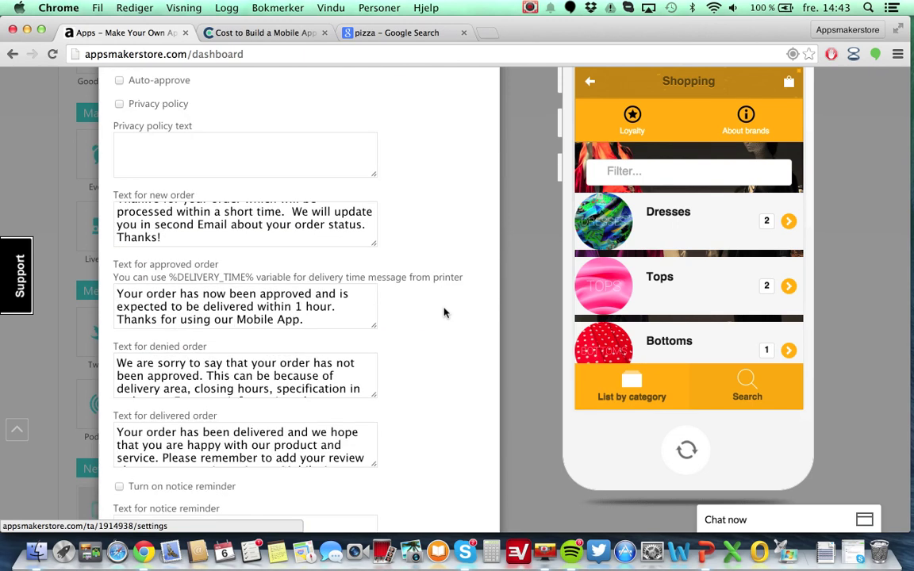
scroll(445, 312, up, 3)
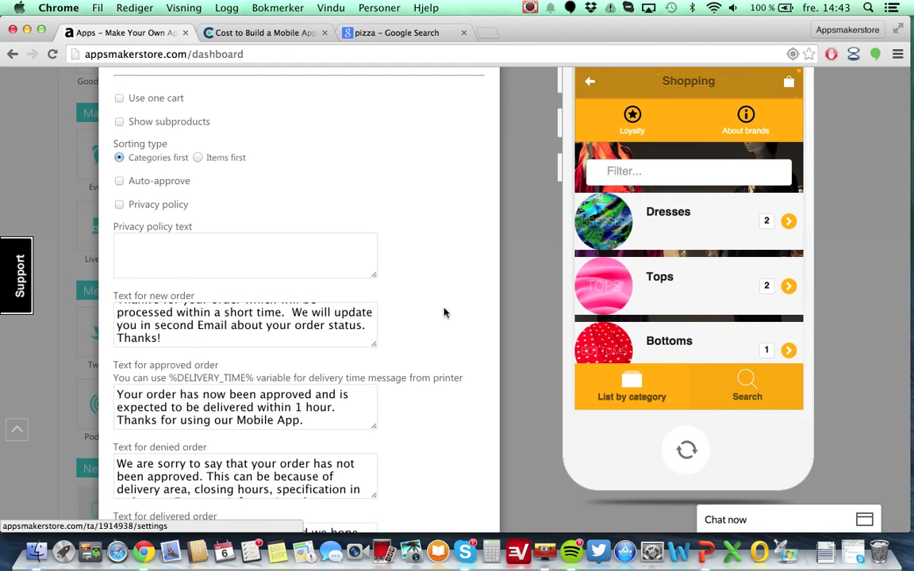
scroll(444, 313, up, 5)
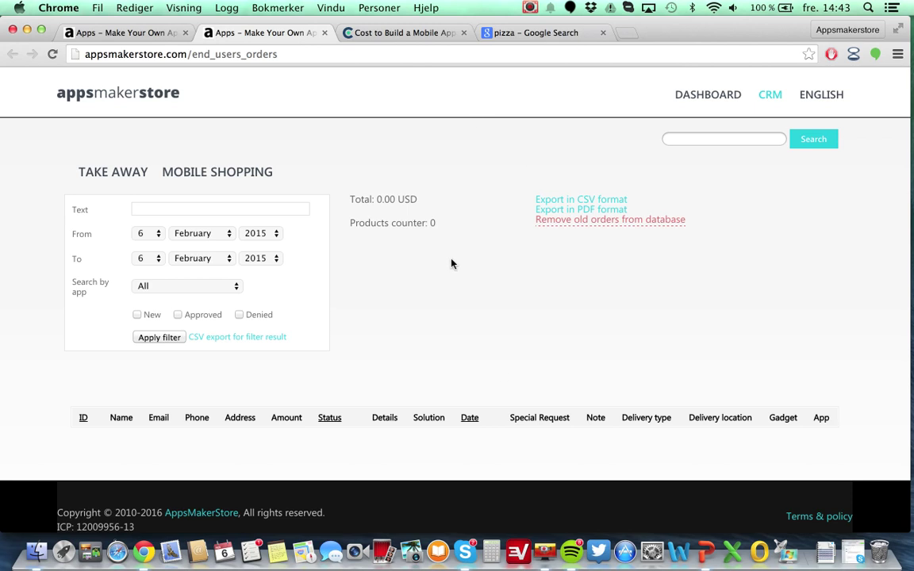
Open a new browser tab and enter 'appsmakerstore order manager' in the address bar.
key(super+t)
text(apps)
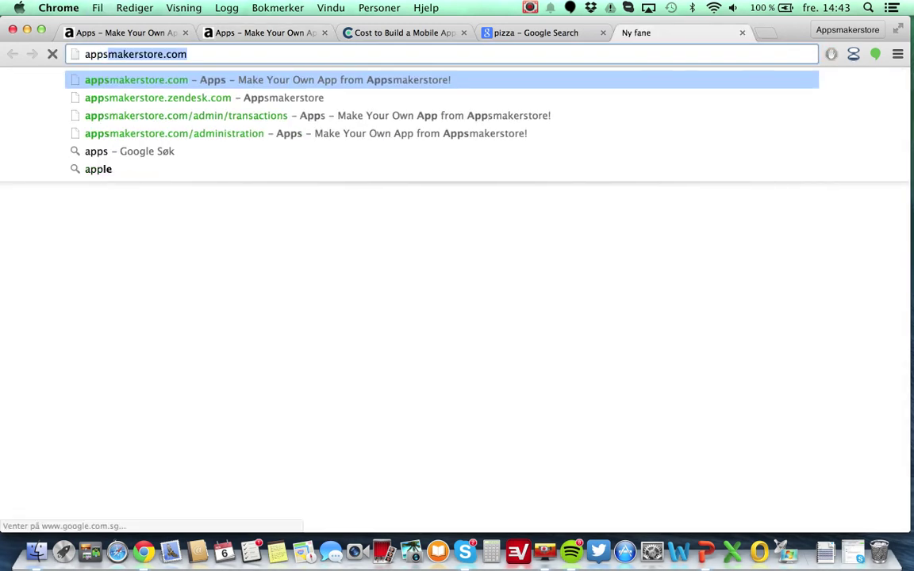
text(makerstore order manager)
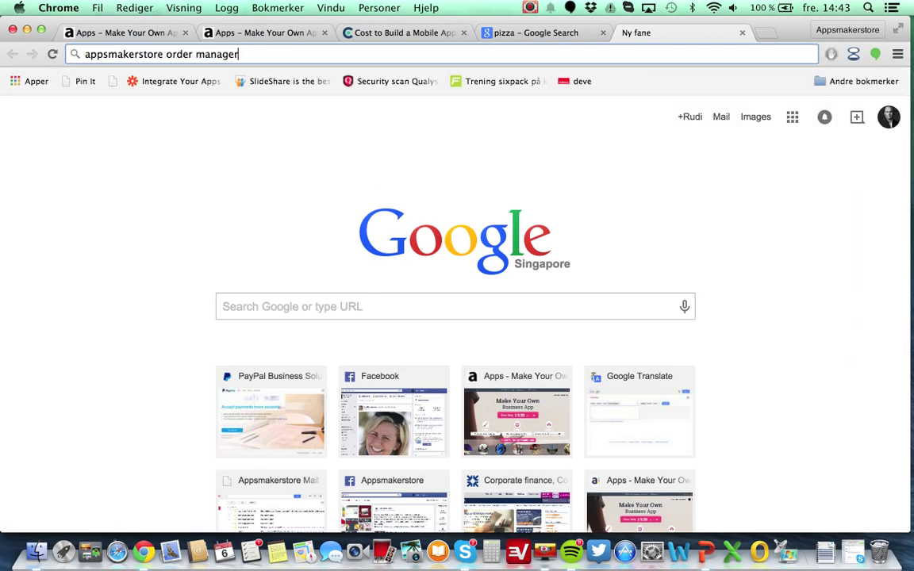
Search for 'appsmakerstore order manager' and open its iTunes App Store result.
key(Return)
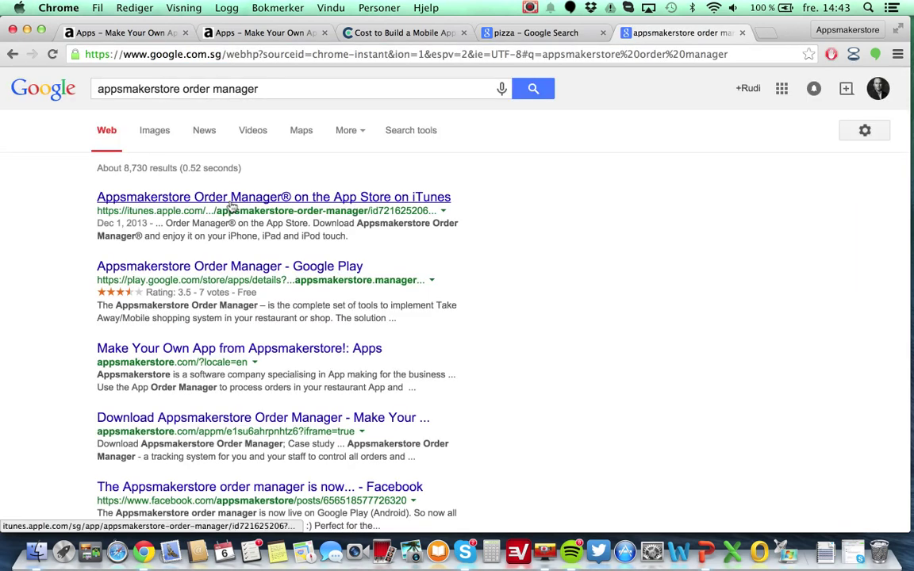
click(193, 197)
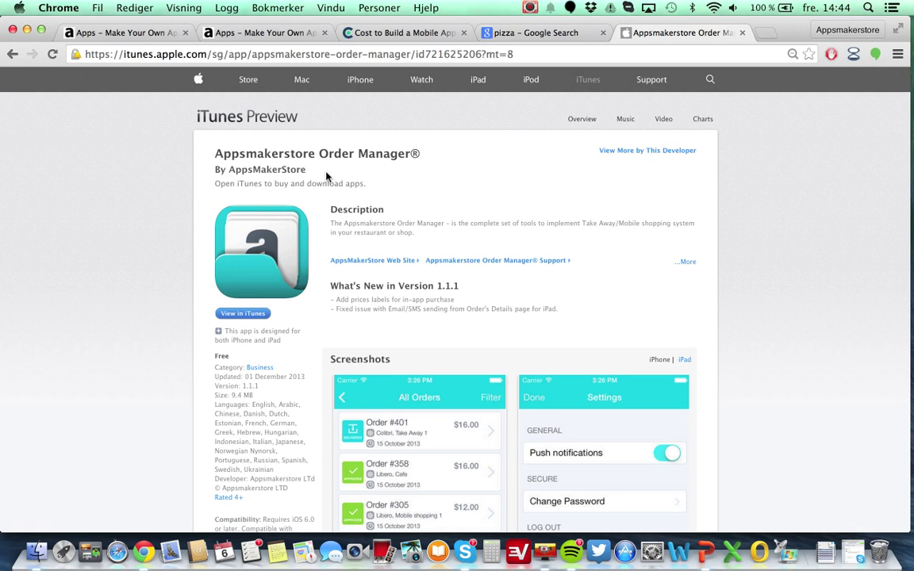
Browse the Order Manager iTunes listing and screenshot carousel, then return to the orders tab.
scroll(326, 177, down, 1)
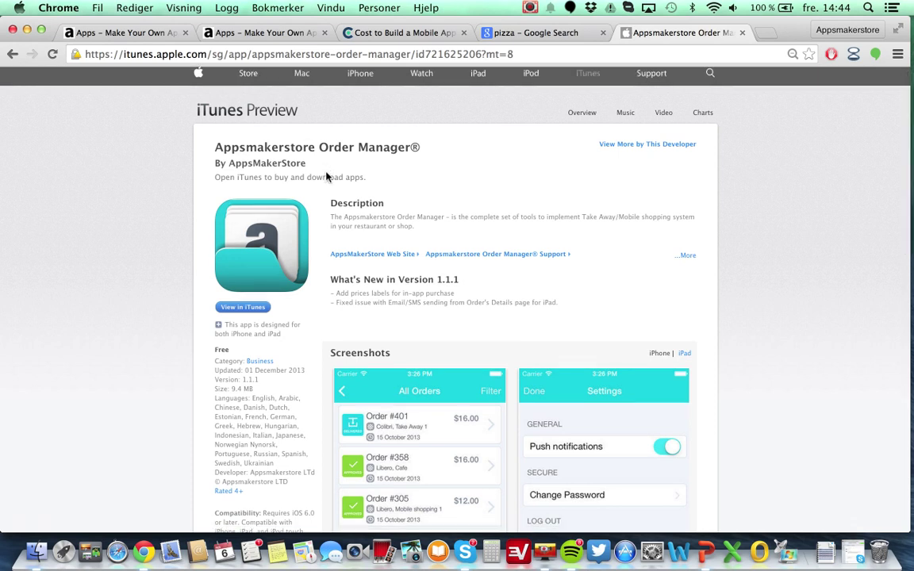
scroll(326, 176, down, 5)
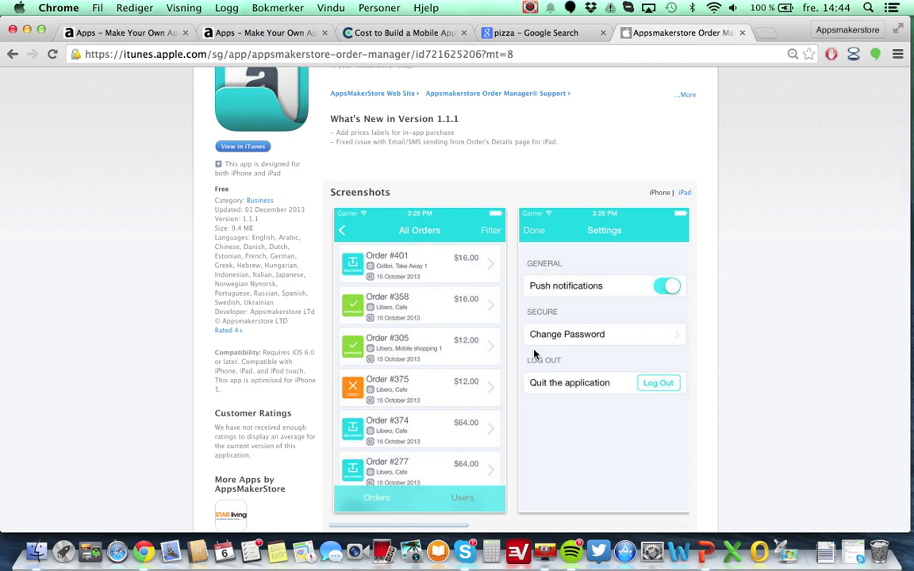
scroll(536, 354, down, 1)
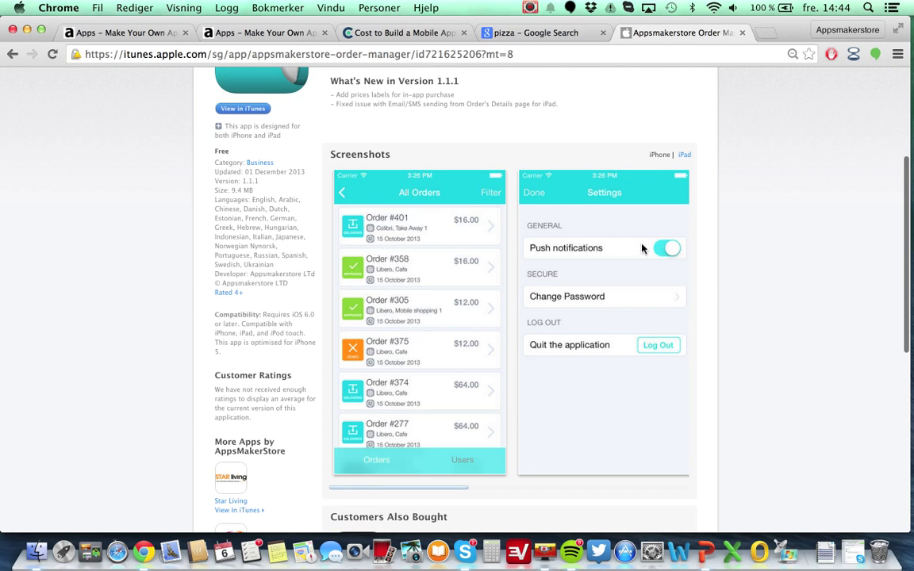
scroll(585, 353, right, 1)
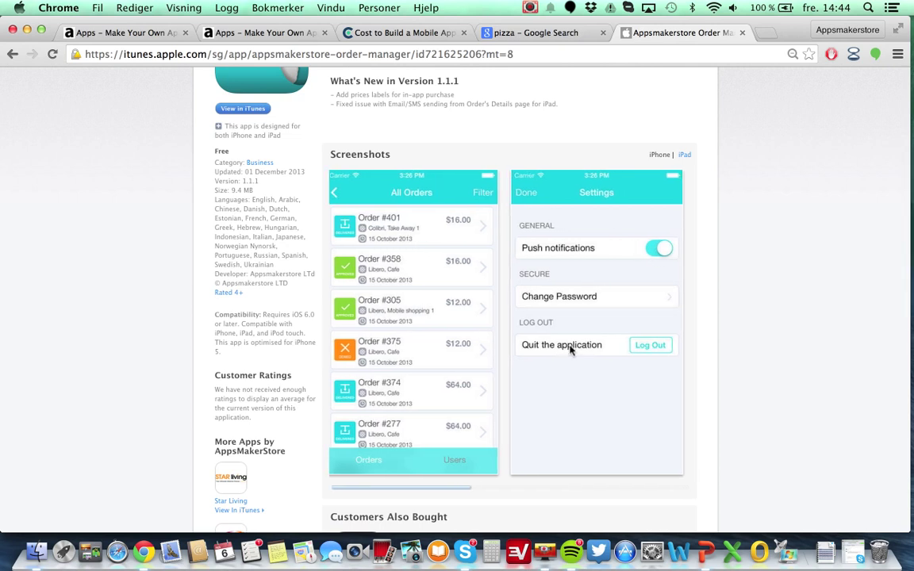
scroll(562, 348, right, 5)
scroll(570, 350, left, 3)
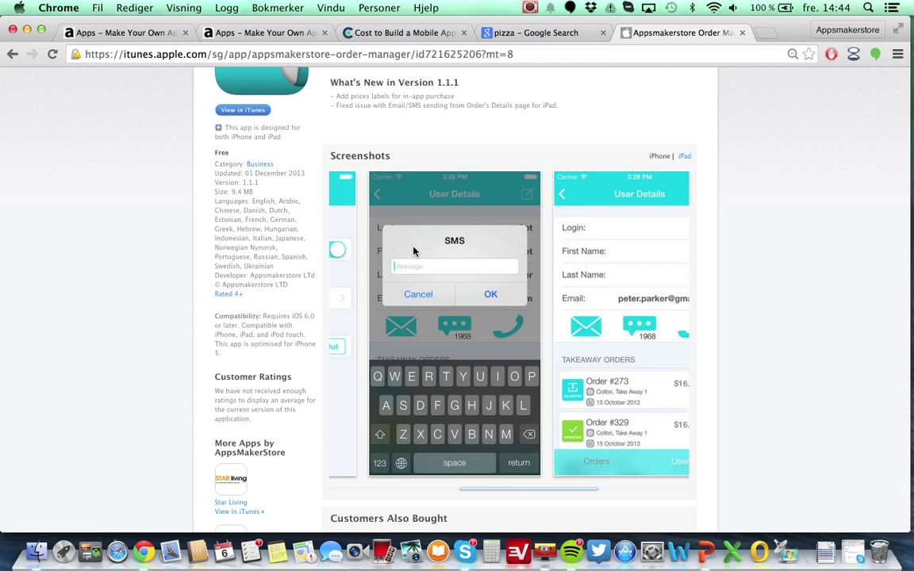
scroll(414, 252, right, 1)
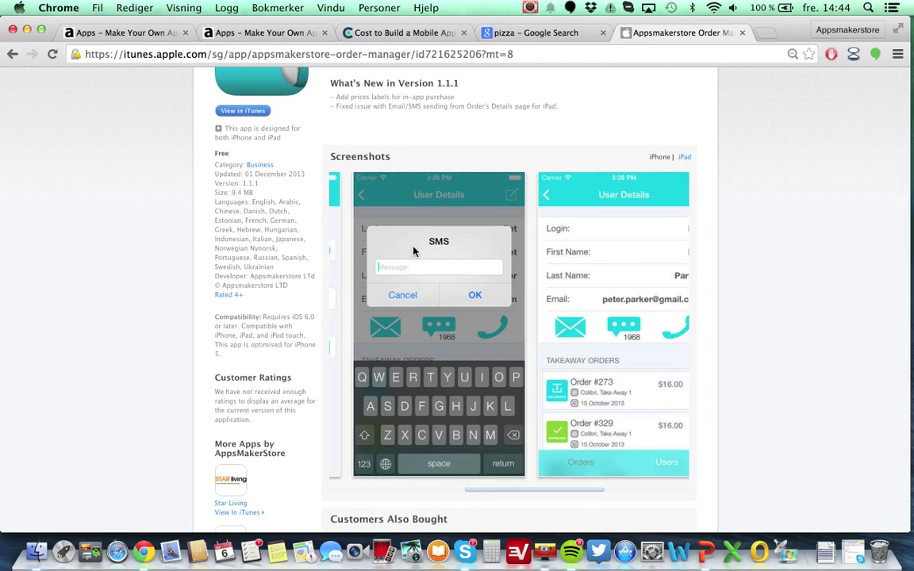
scroll(413, 252, right, 2)
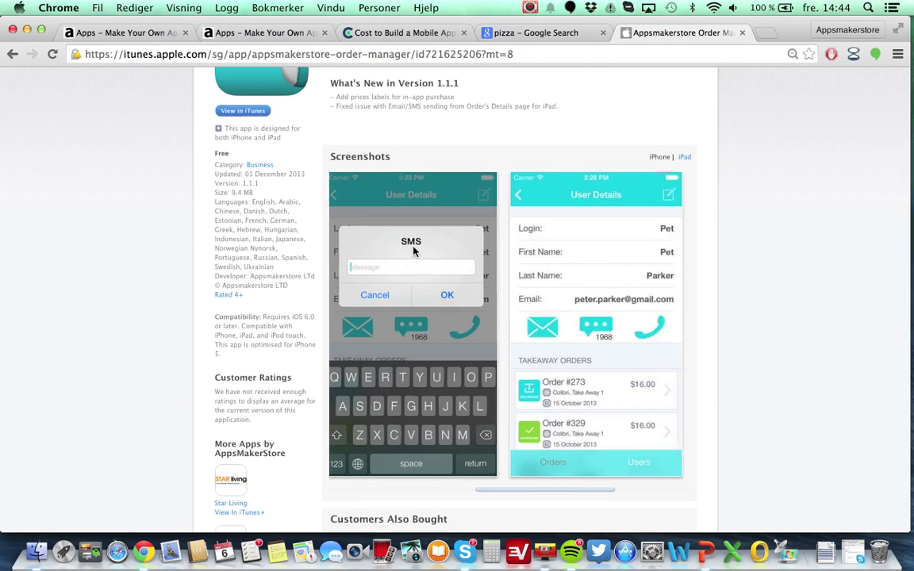
scroll(413, 252, right, 1)
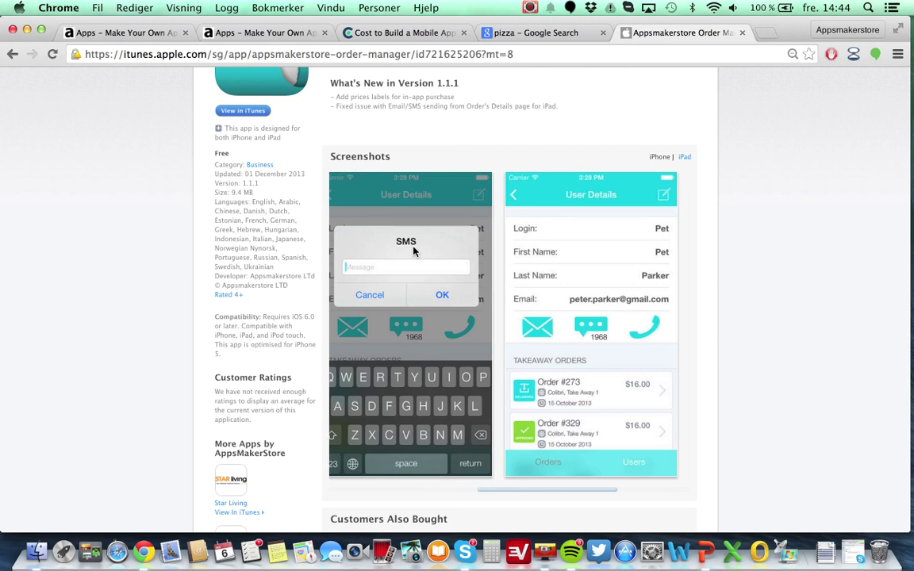
scroll(413, 252, right, 5)
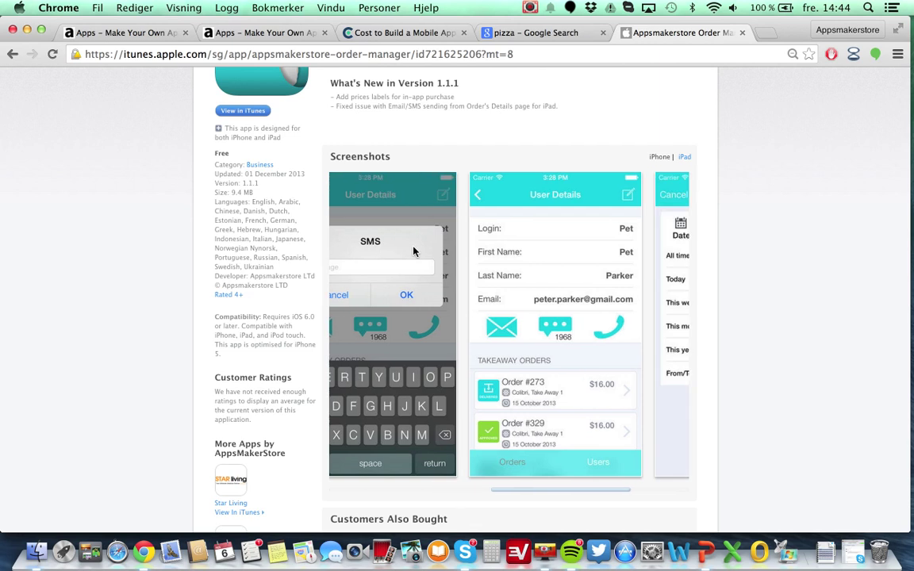
click(273, 34)
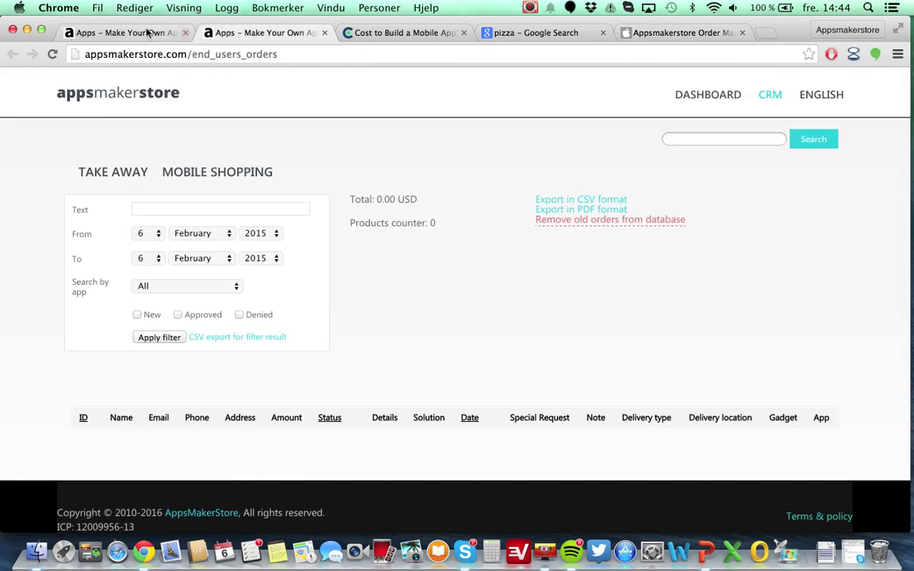
Back in Shopping Settings, scroll down to the tax section, select the Tax title field, then scroll up.
click(144, 33)
scroll(319, 361, down, 5)
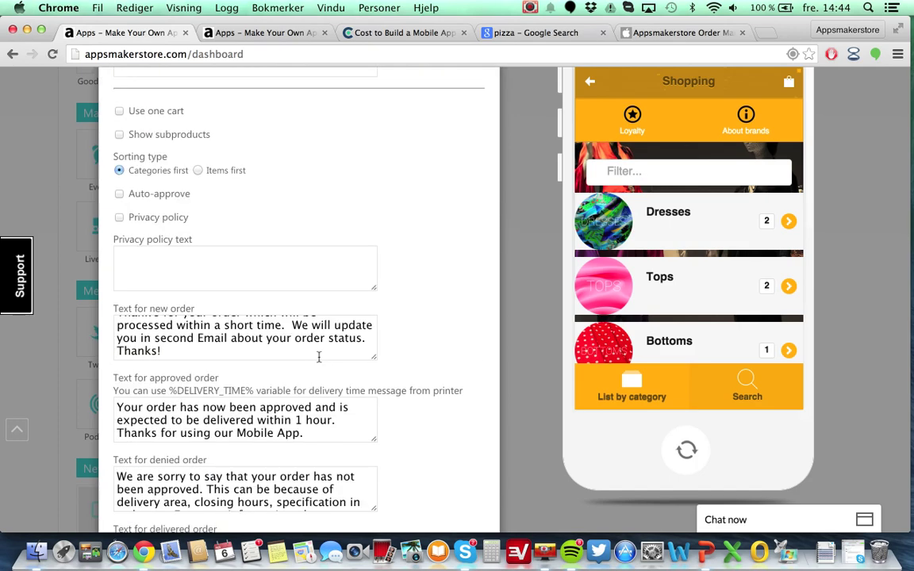
scroll(488, 378, down, 5)
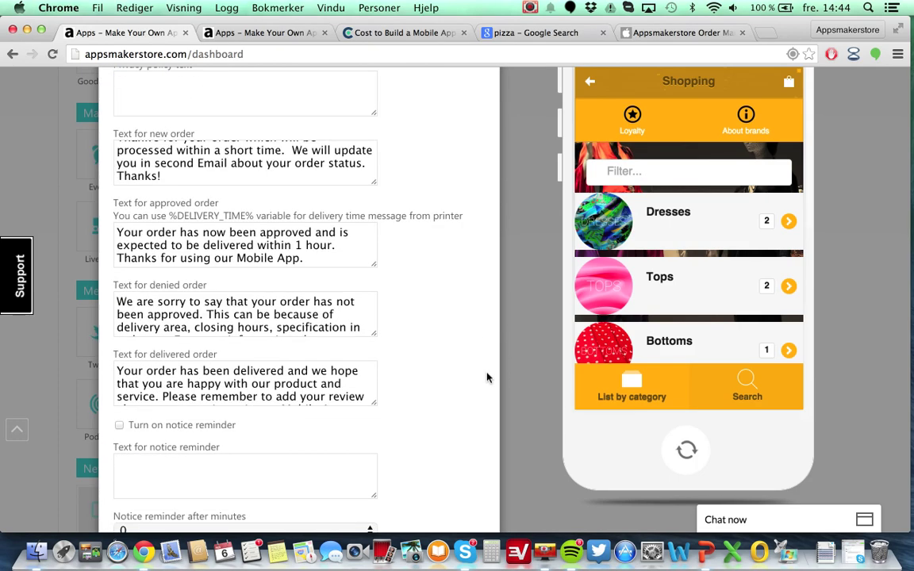
scroll(487, 378, down, 4)
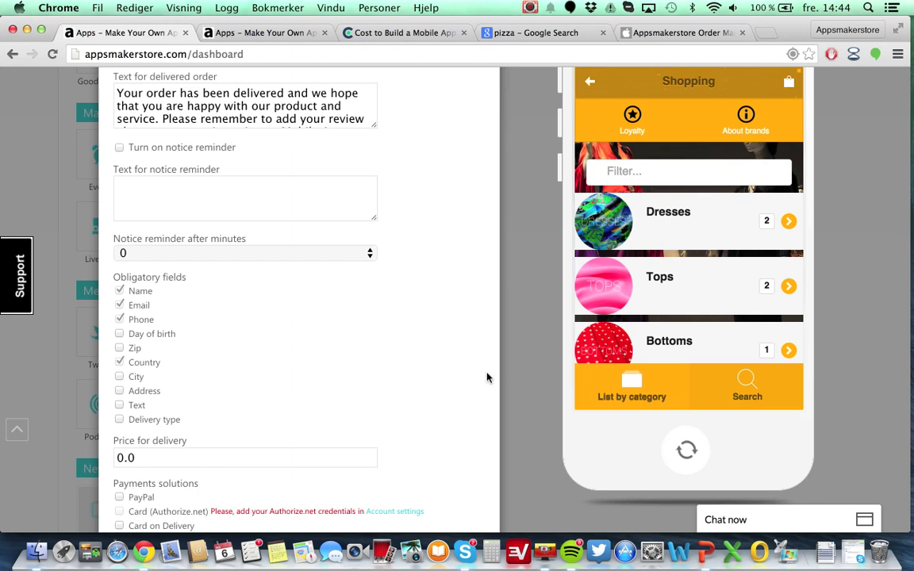
scroll(487, 378, down, 3)
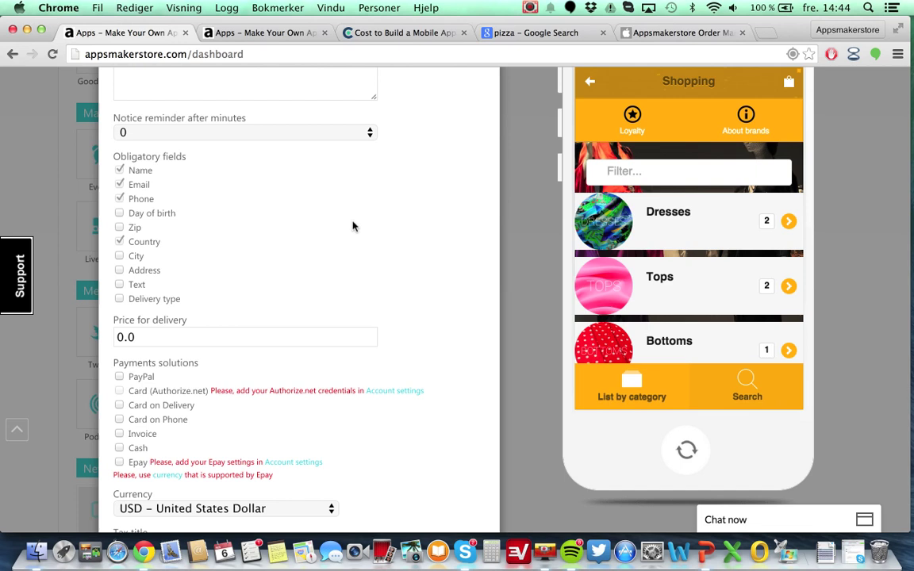
scroll(353, 224, down, 3)
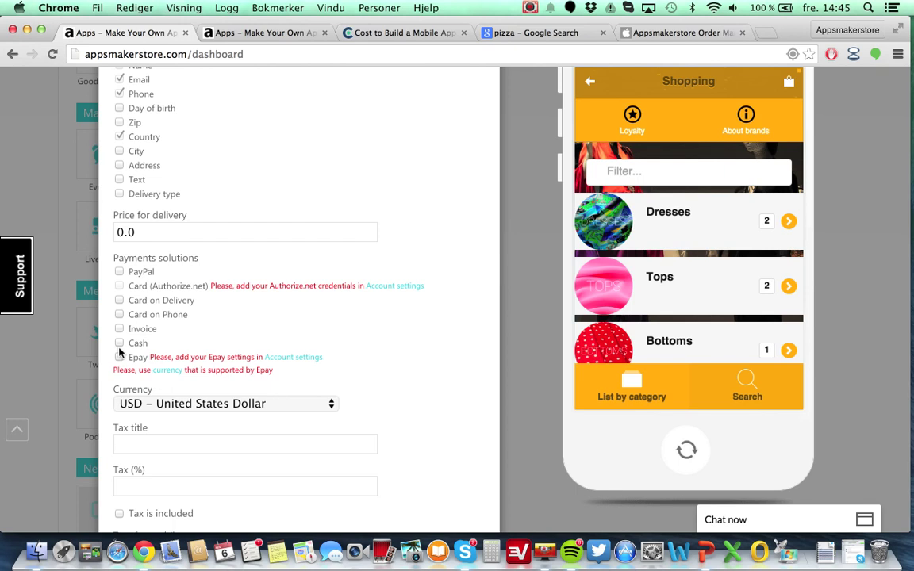
scroll(394, 365, down, 3)
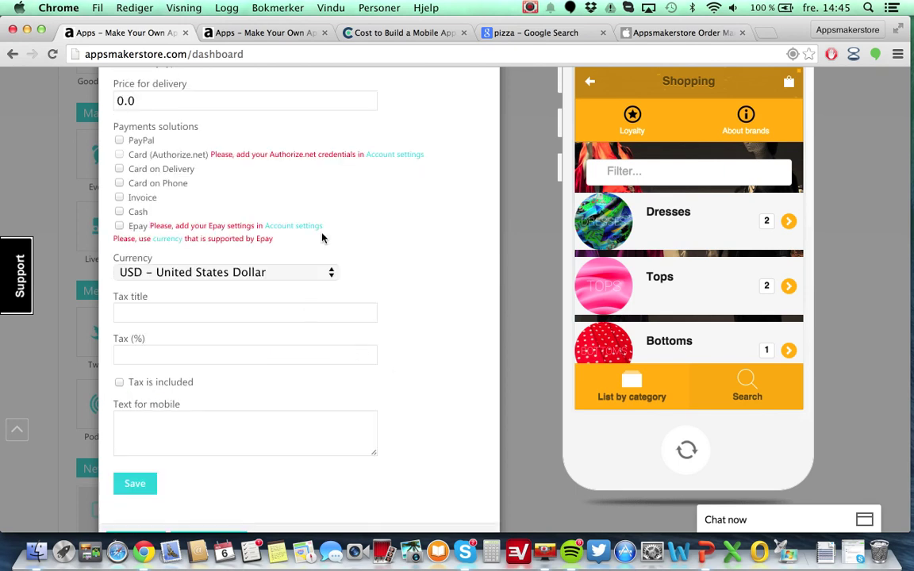
click(131, 311)
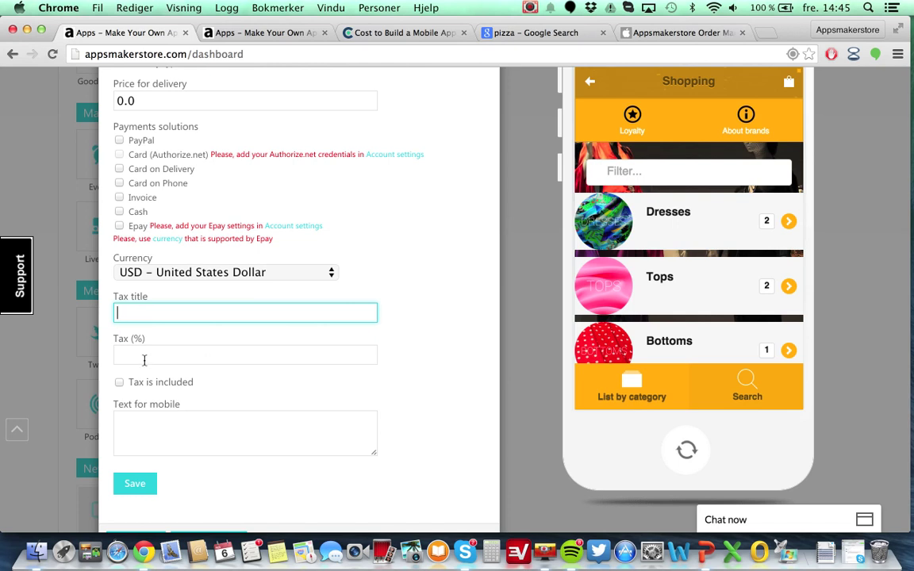
scroll(355, 221, up, 1)
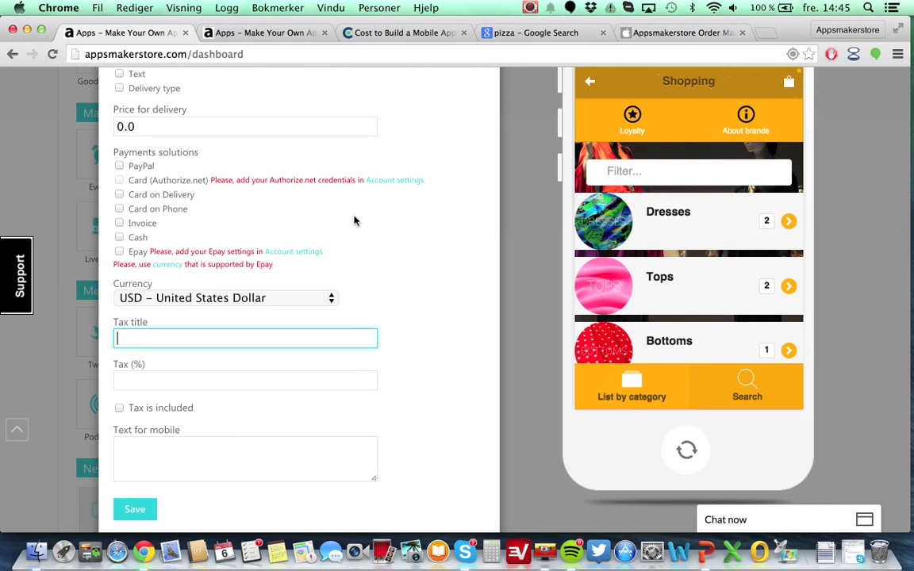
scroll(355, 221, up, 10)
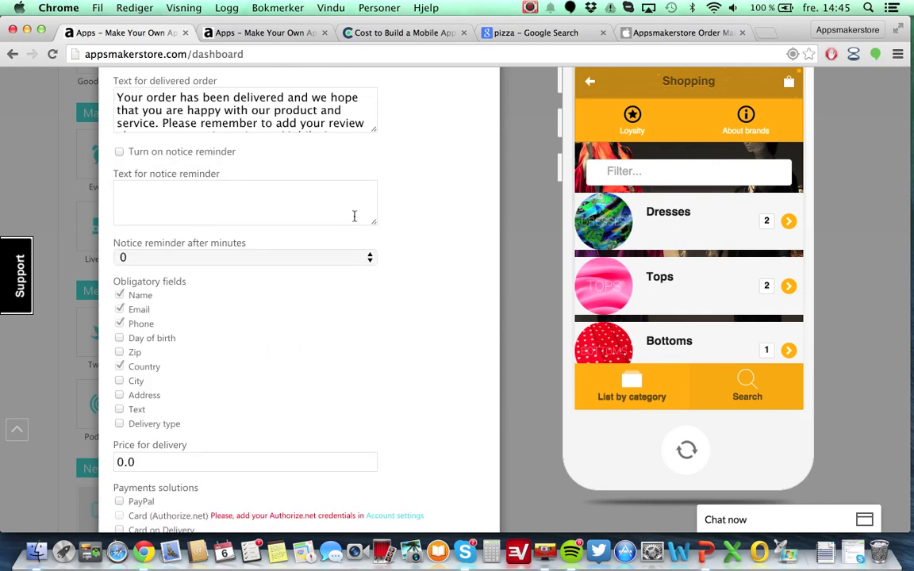
scroll(355, 216, up, 18)
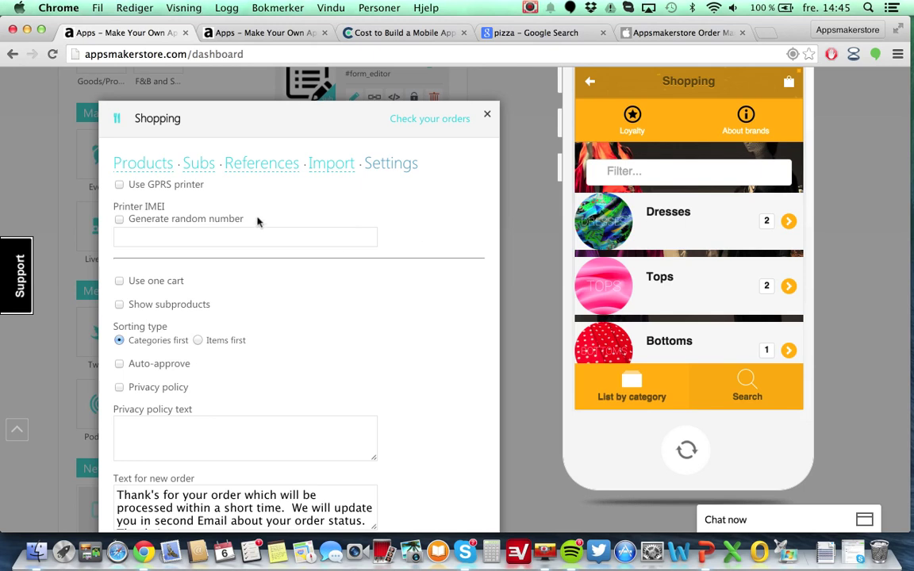
scroll(257, 223, down, 2)
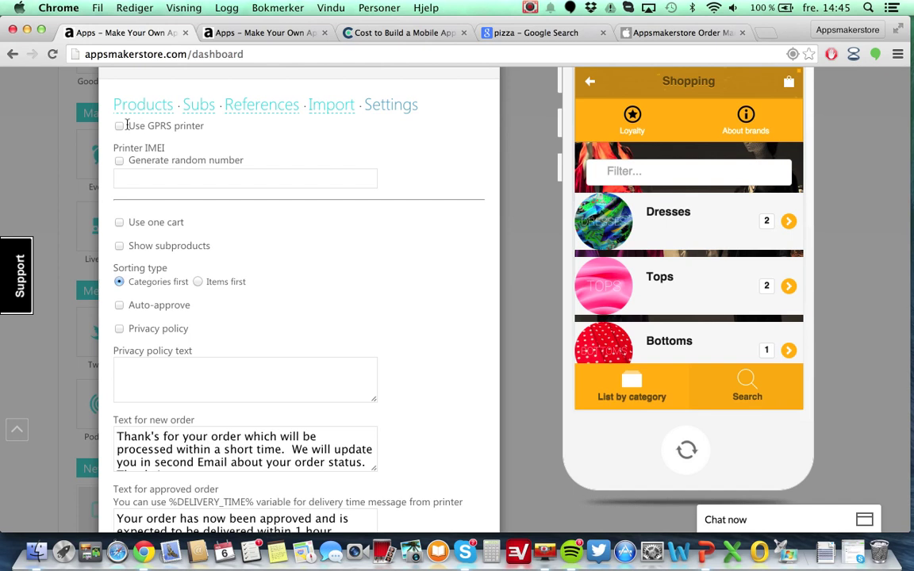
drag(126, 124, 203, 129)
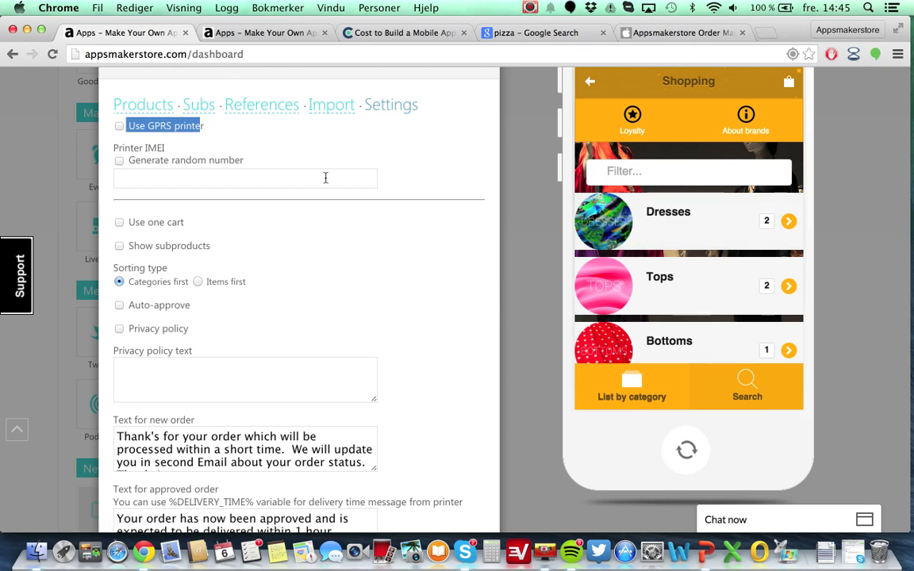
scroll(326, 178, up, 3)
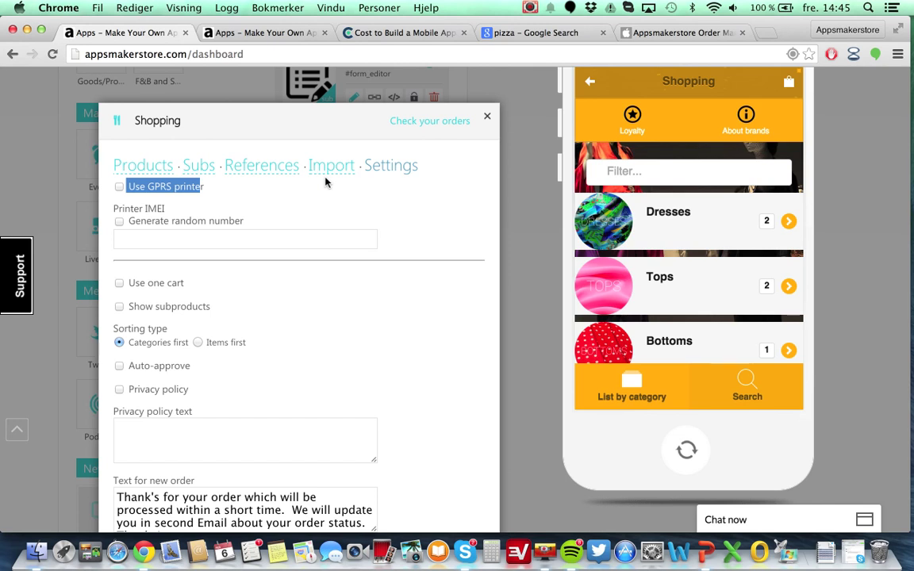
Close the Shopping dialog and scroll the Gadgets list from About down to Share.
click(489, 121)
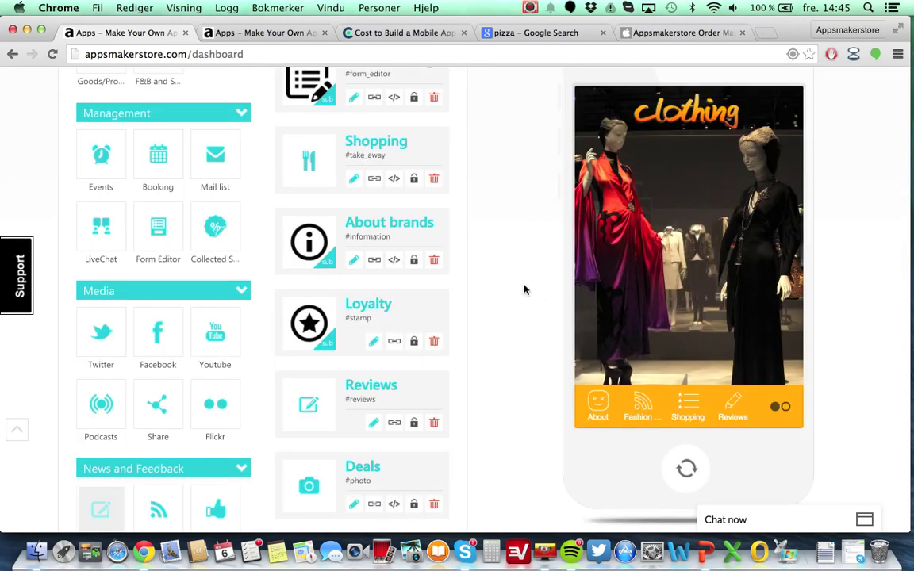
scroll(524, 290, down, 3)
scroll(524, 290, up, 2)
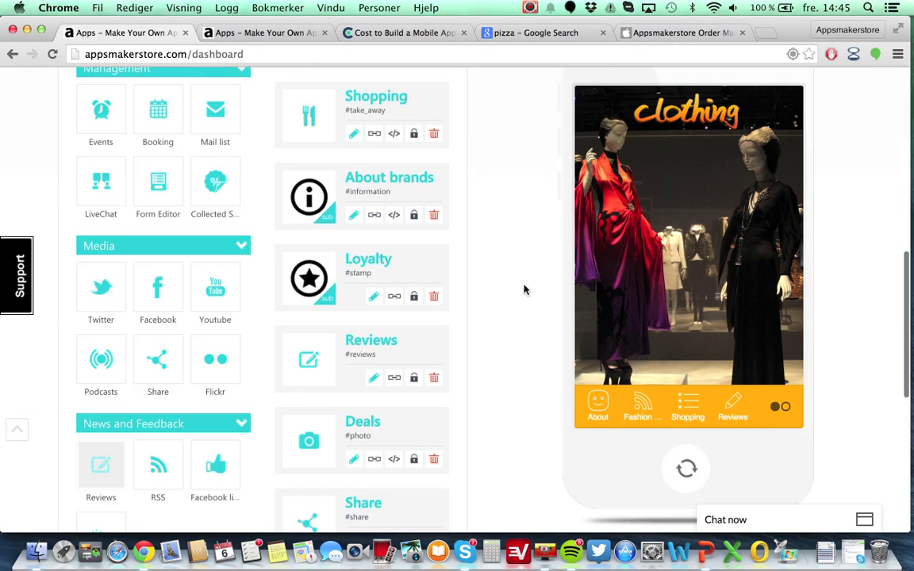
scroll(524, 289, up, 3)
scroll(523, 290, up, 3)
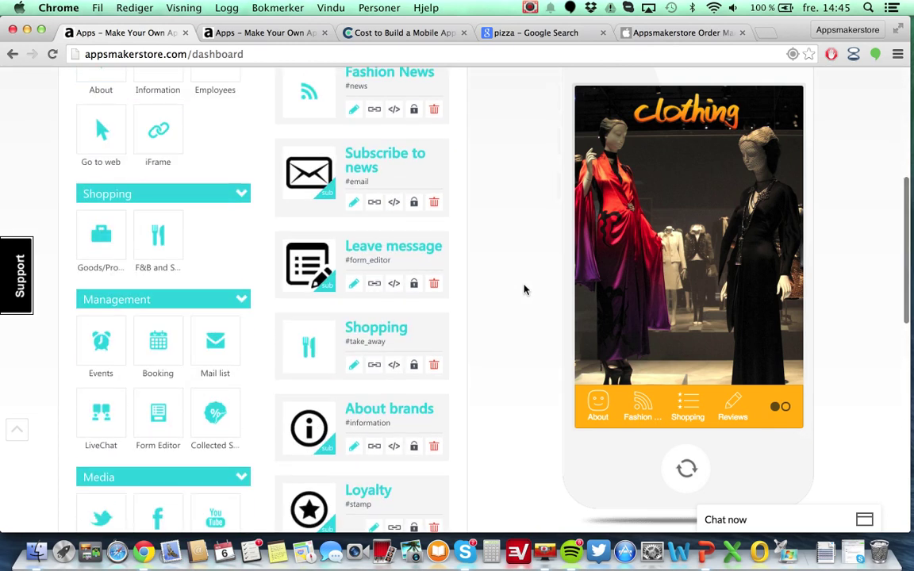
scroll(524, 289, up, 5)
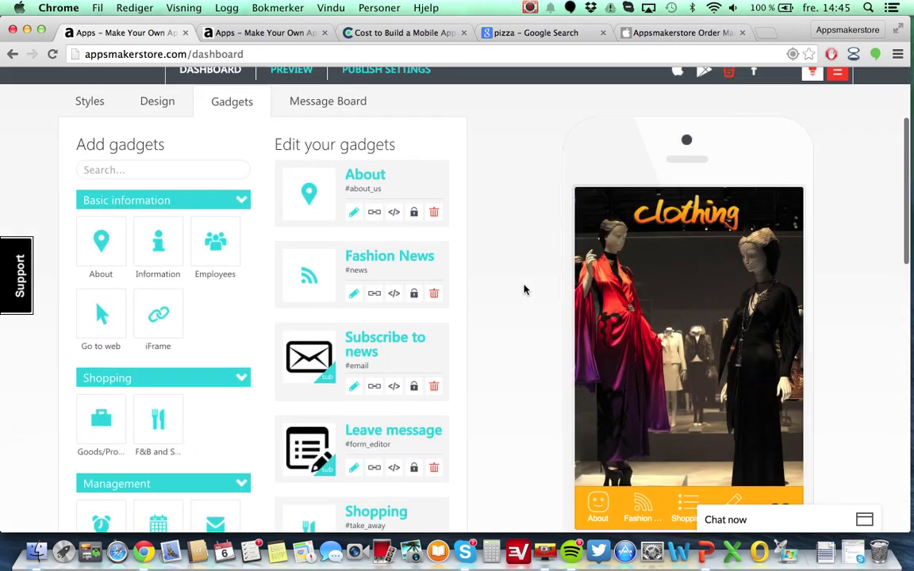
scroll(524, 290, up, 3)
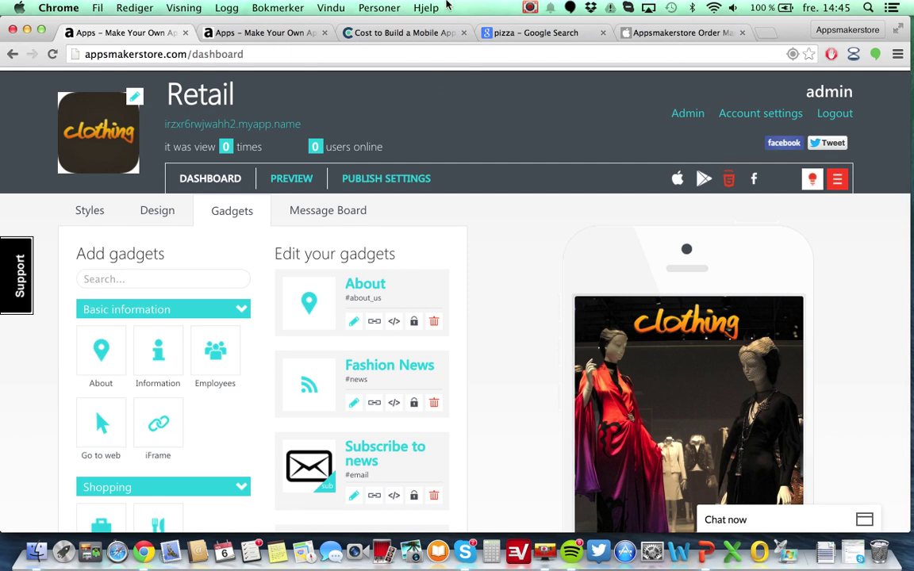
scroll(447, 206, down, 1)
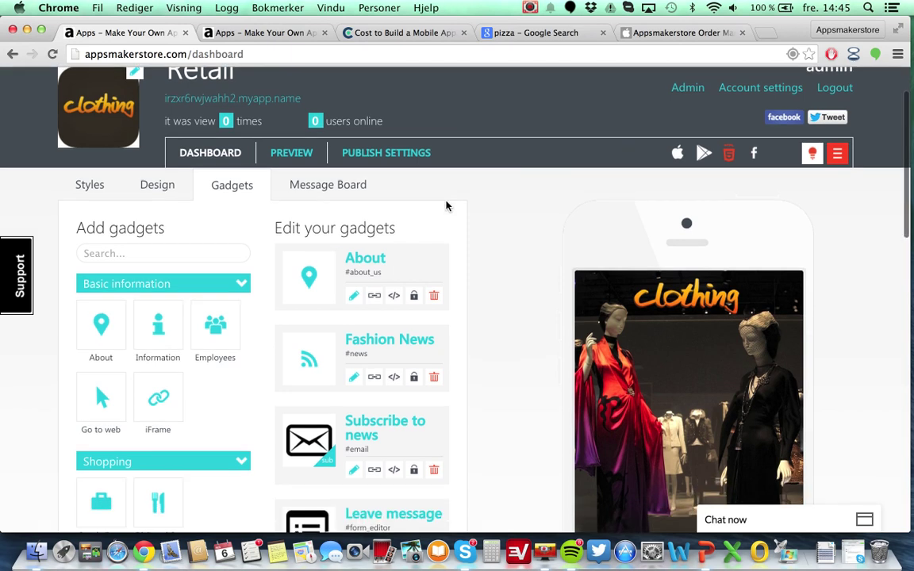
scroll(447, 207, up, 2)
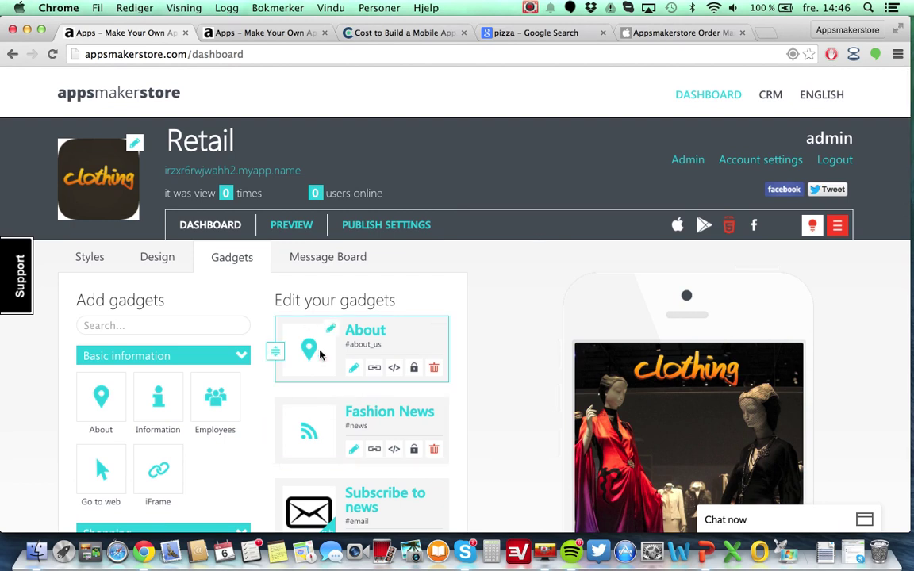
scroll(512, 360, down, 6)
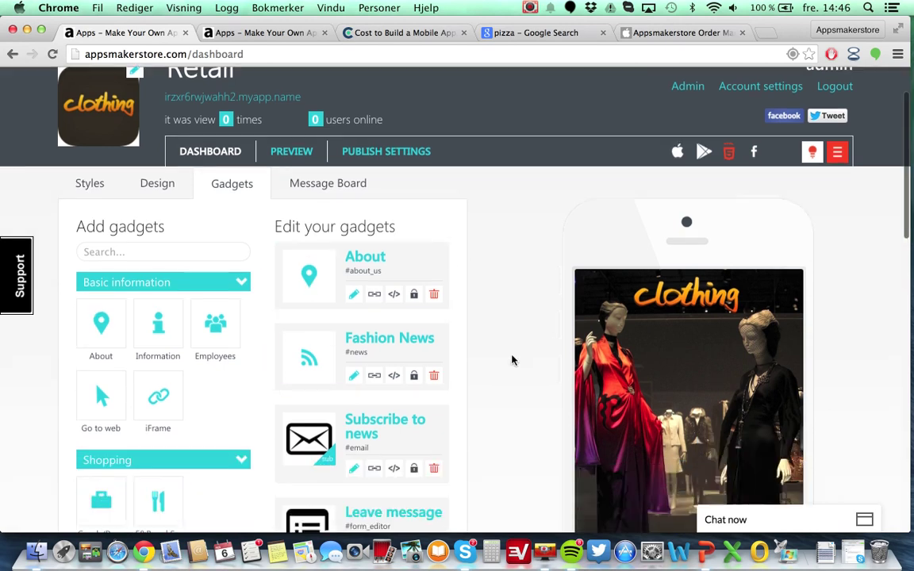
scroll(512, 361, down, 15)
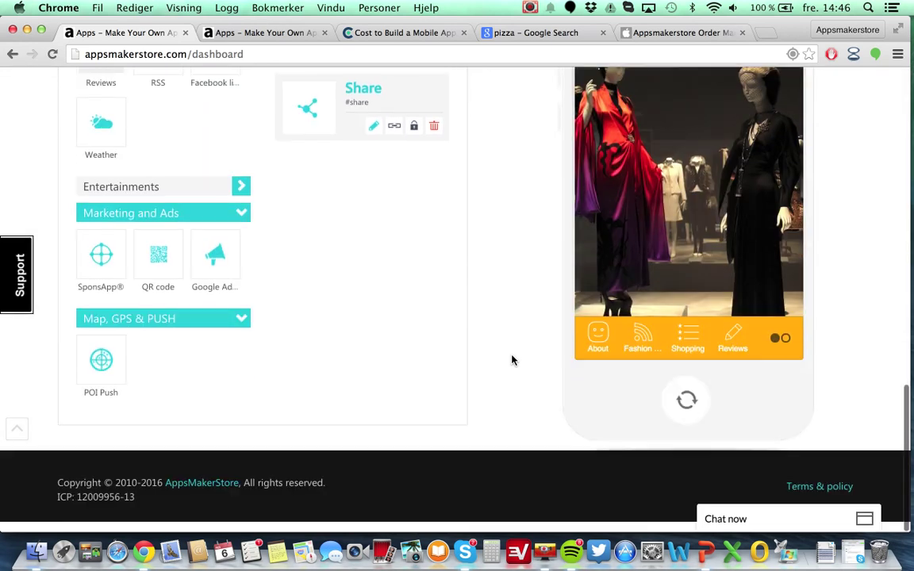
scroll(512, 361, up, 20)
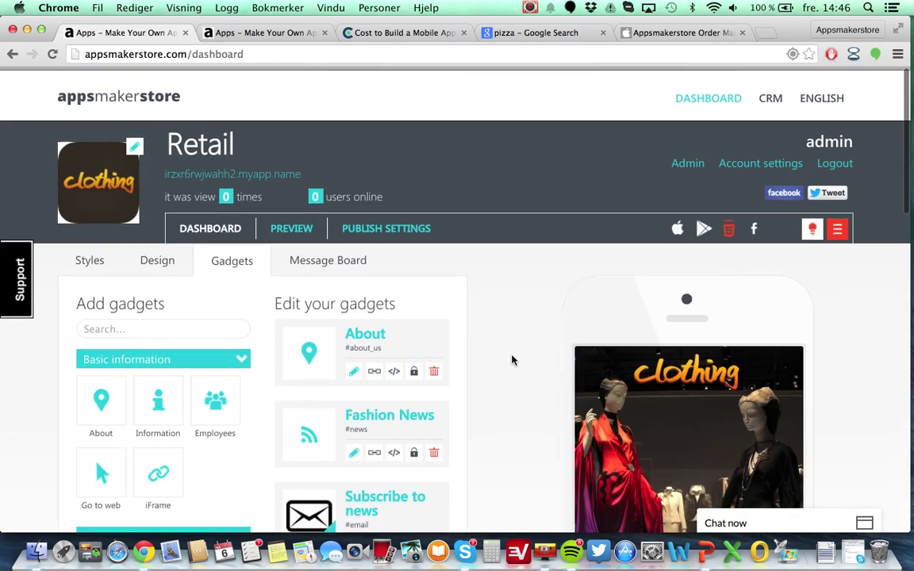